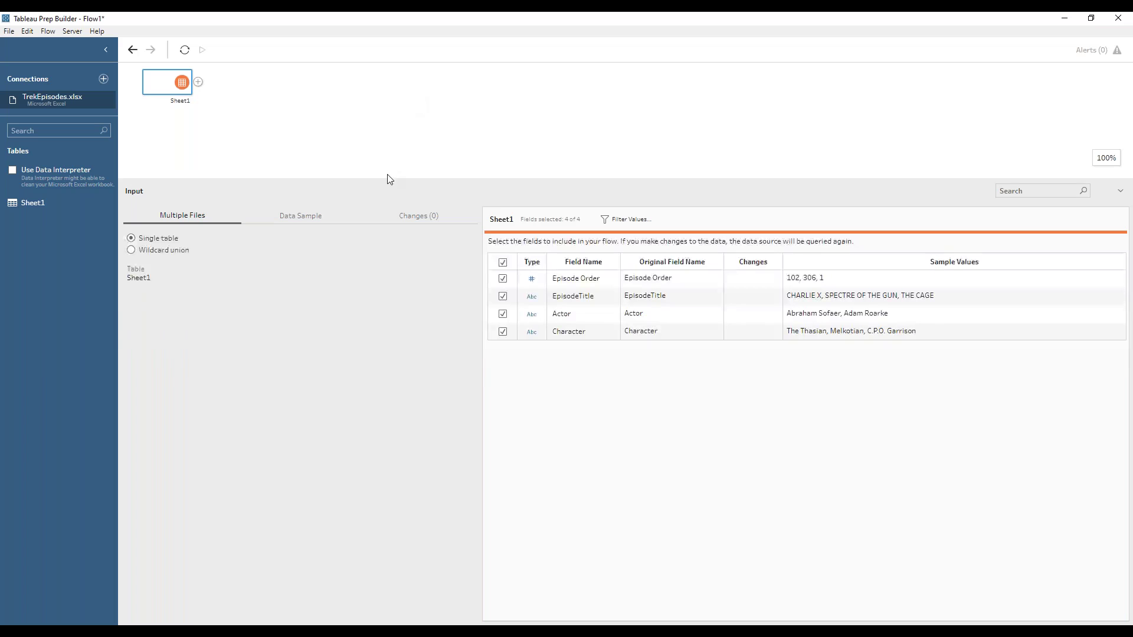
Enlarge the flow area slightly and add a cleaning step after the Sheet1 input.
left_click_drag(387, 177, 388, 199)
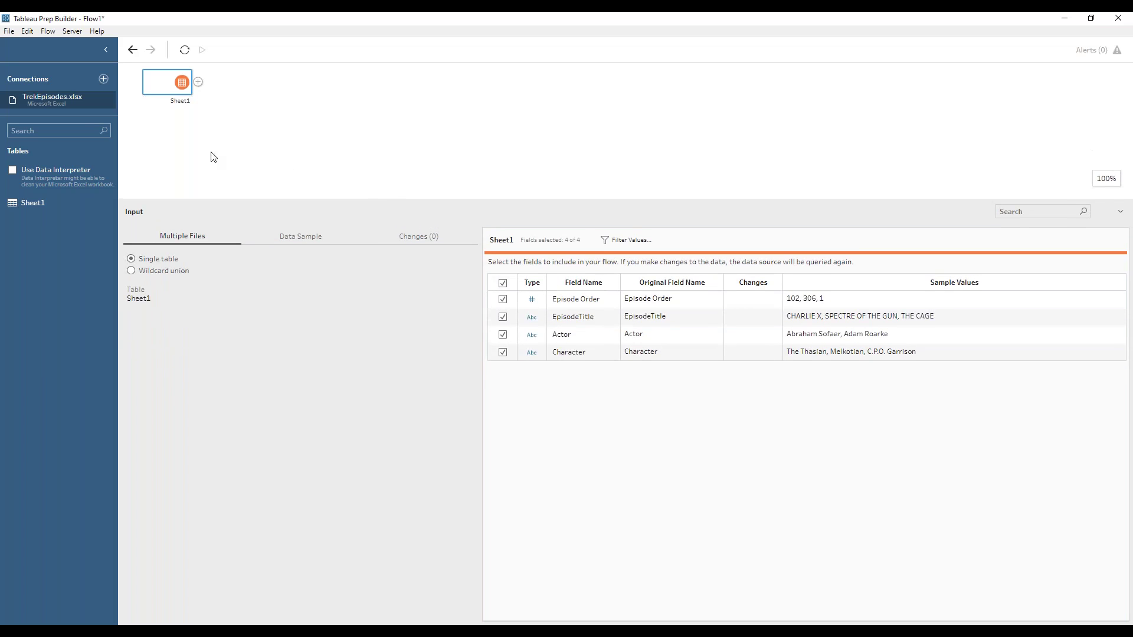
left_click(198, 82)
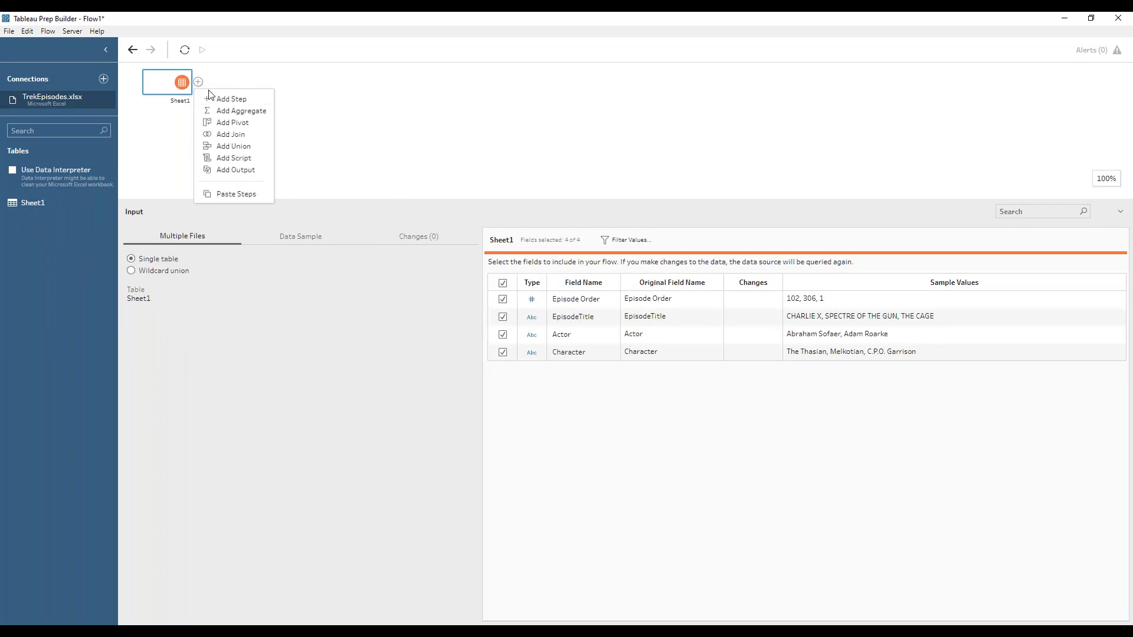
left_click(222, 99)
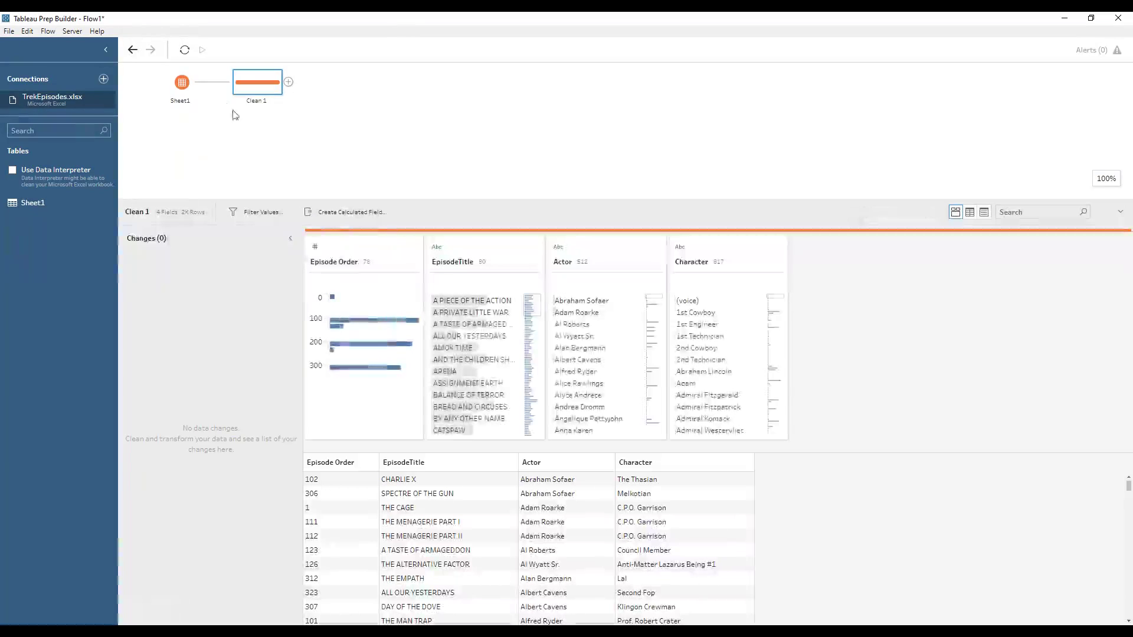
View the flow's minimap and try out larger interface scales before returning to the original scale.
mouse_move(1096, 184)
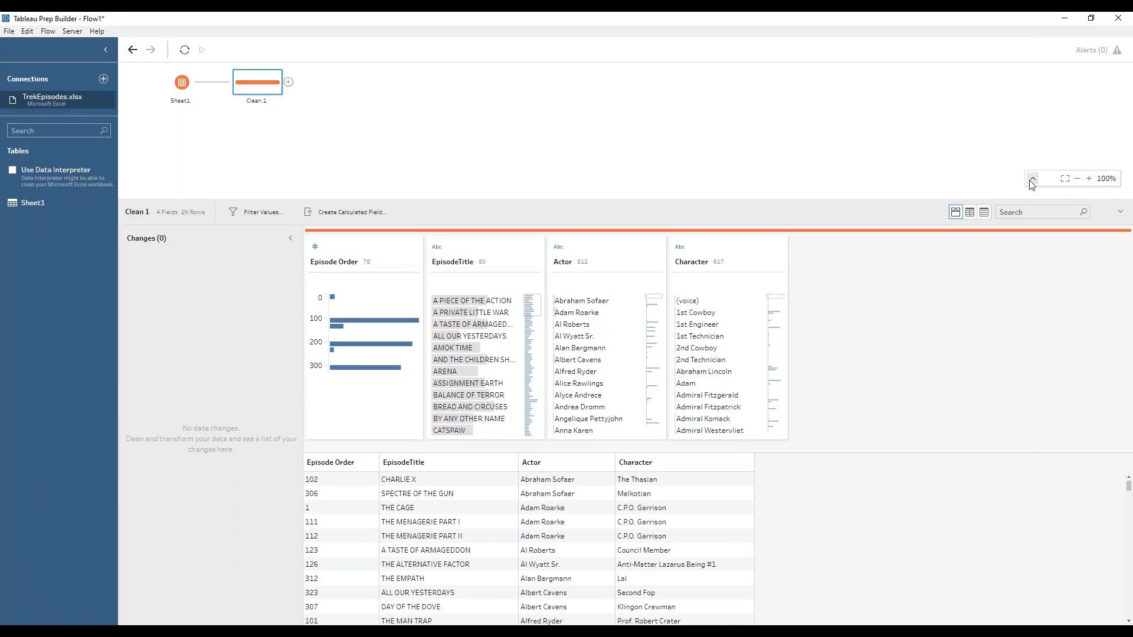
left_click(1033, 183)
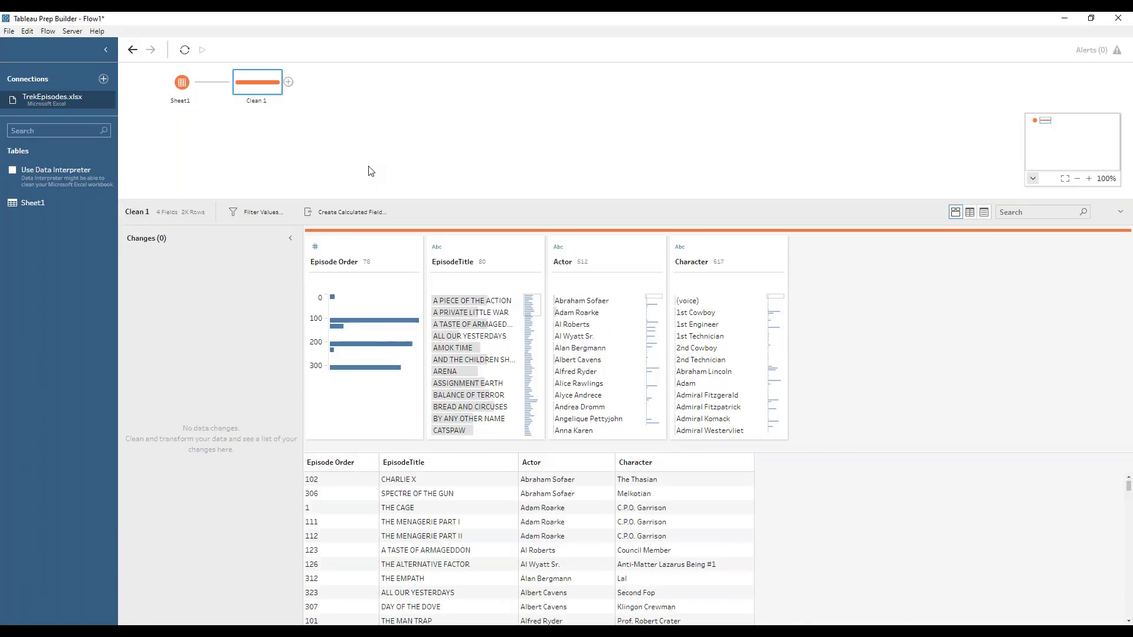
key("ctrl+plus")
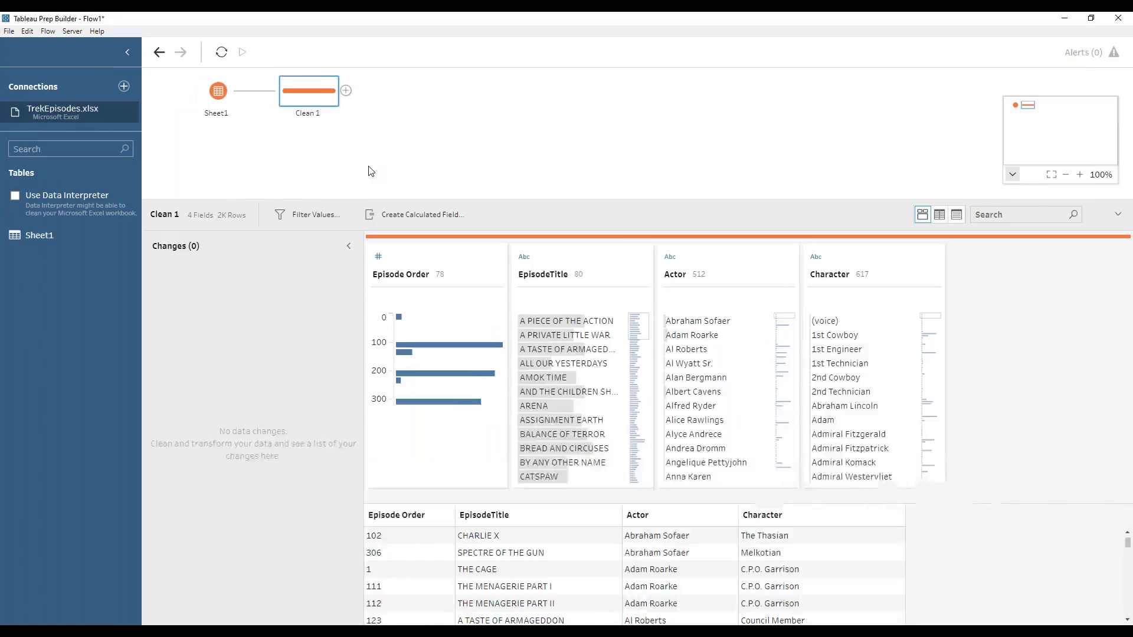
key("ctrl+plus")
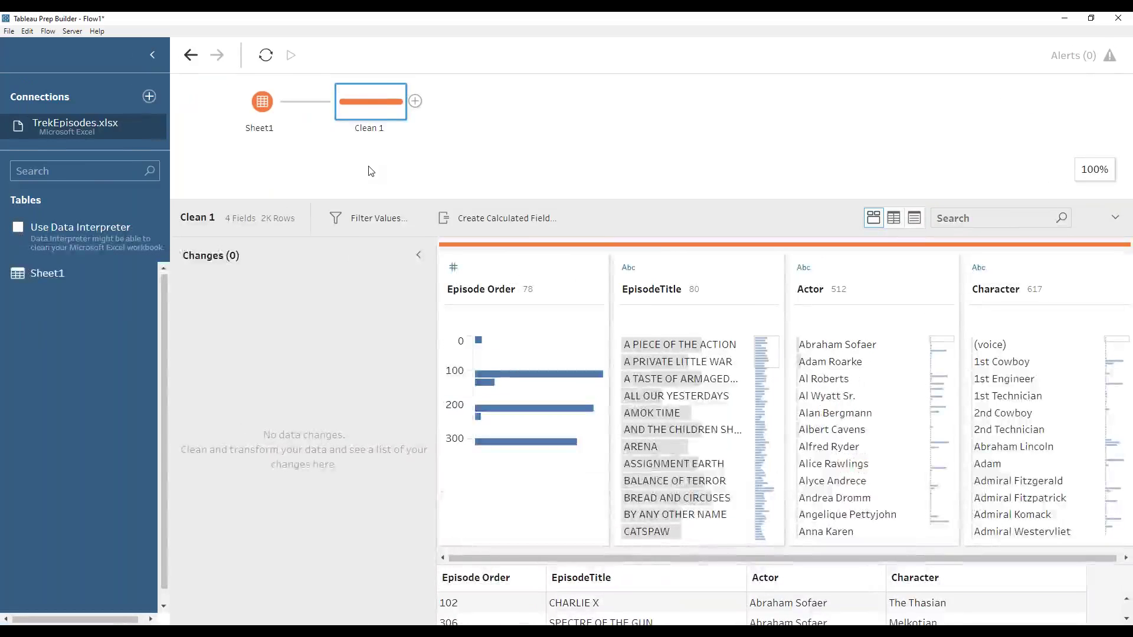
key("ctrl+minus")
key("ctrl+minus")
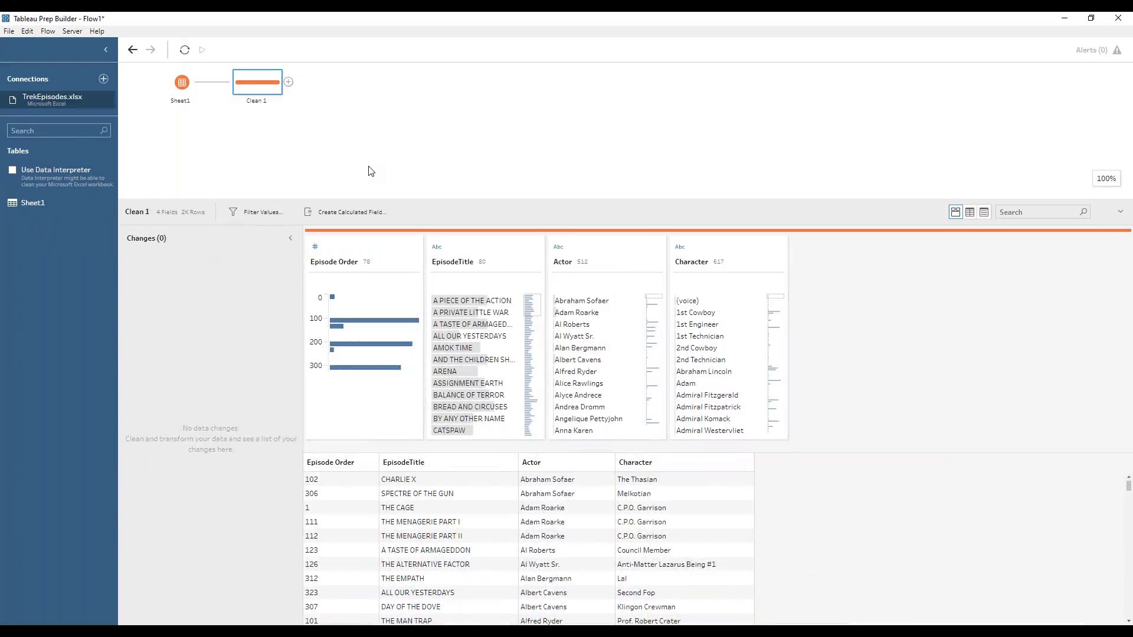
key("ctrl+plus")
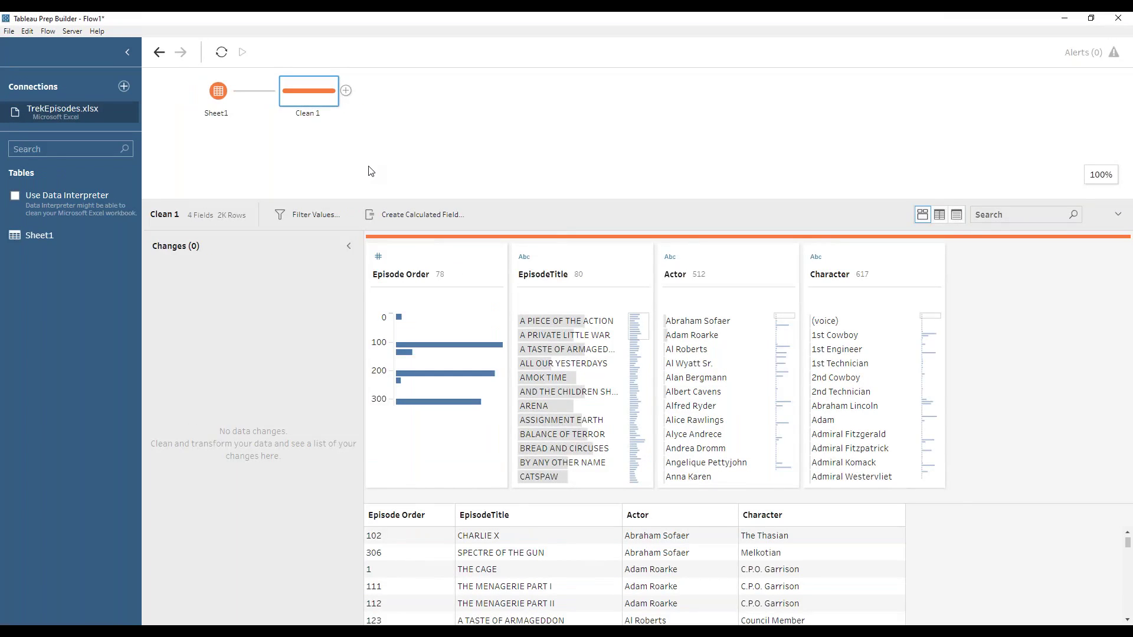
key("ctrl+minus")
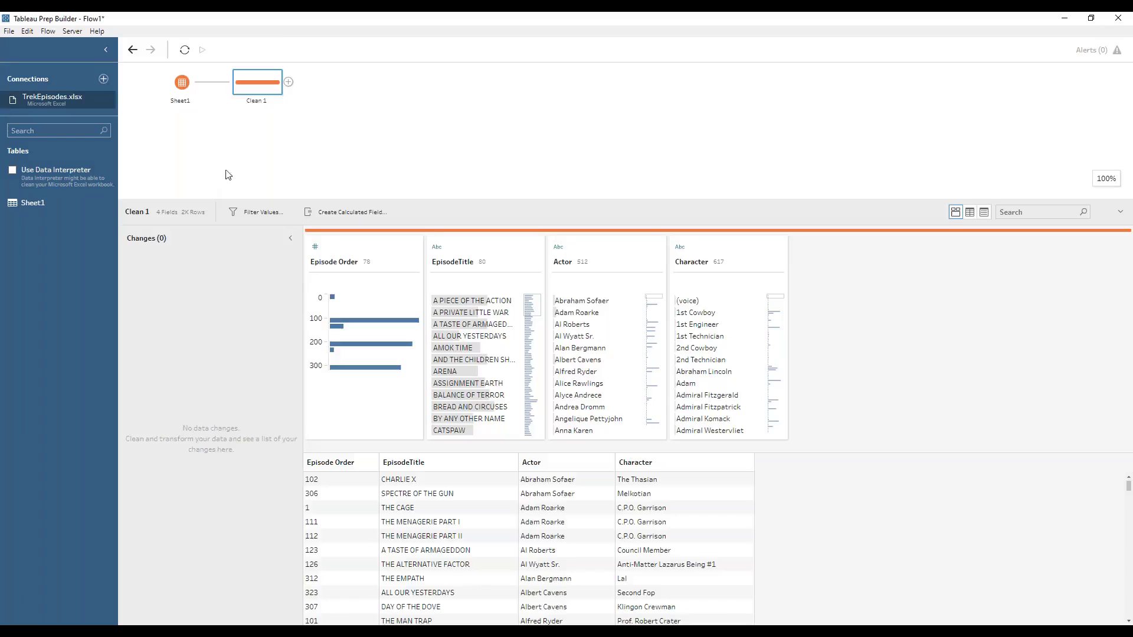
left_click(266, 152)
left_click_drag(281, 154, 169, 53)
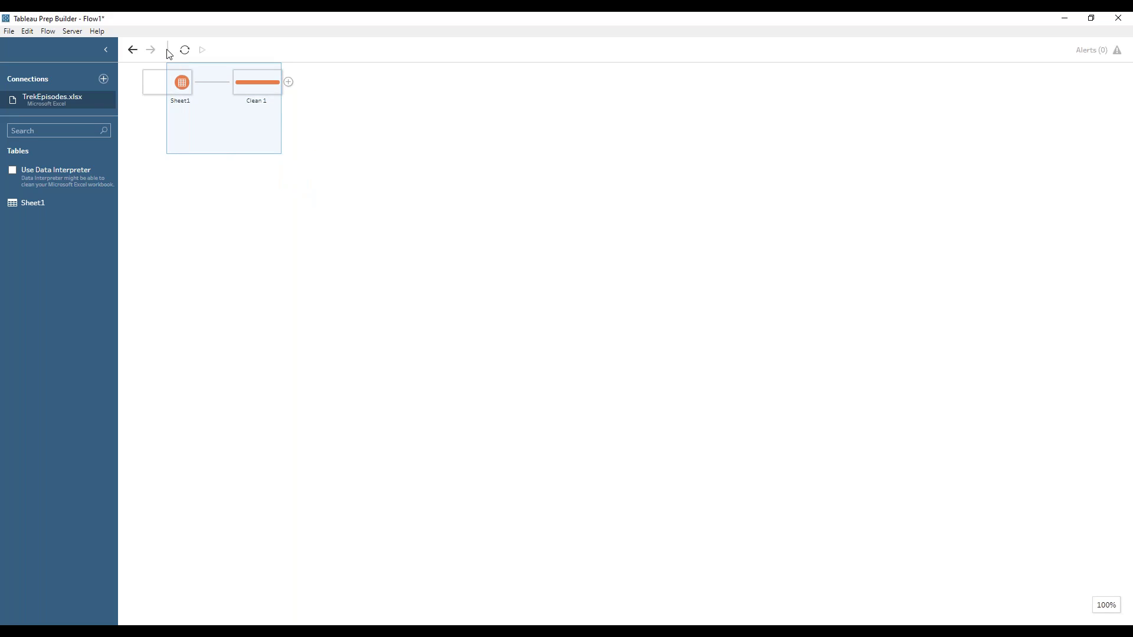
left_click_drag(180, 67, 238, 76)
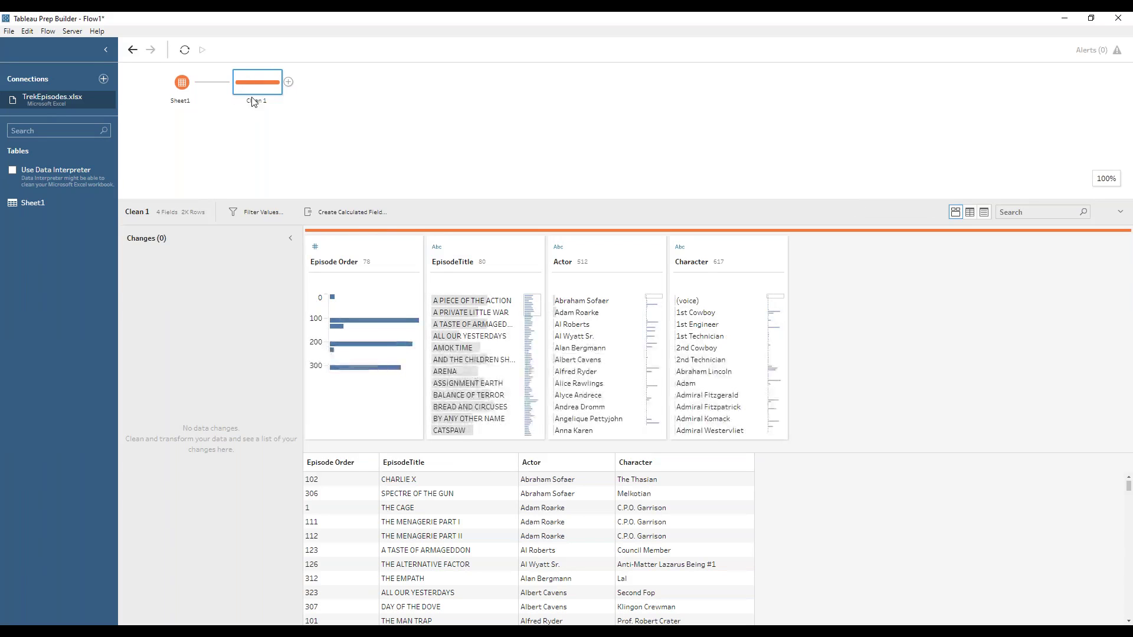
right_click(260, 87)
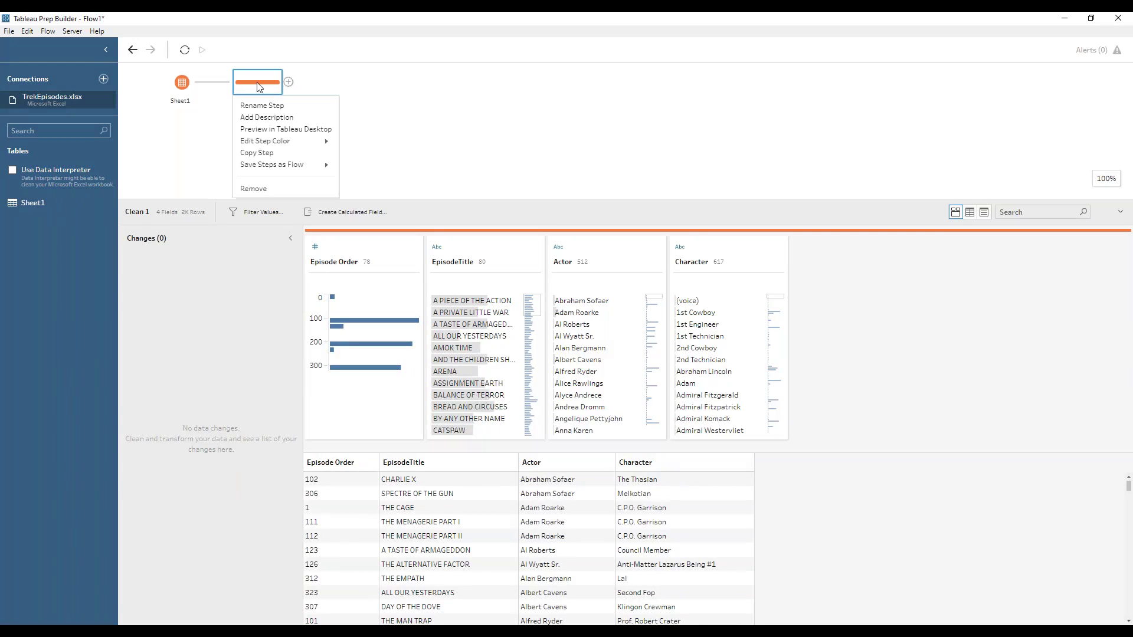
mouse_move(270, 170)
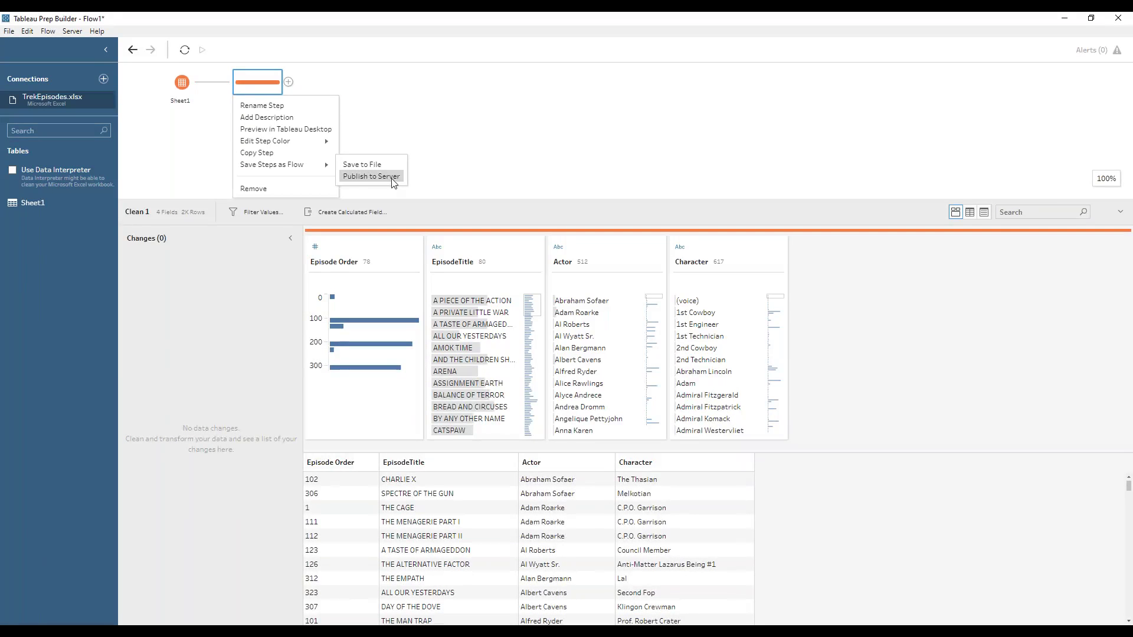
left_click(455, 172)
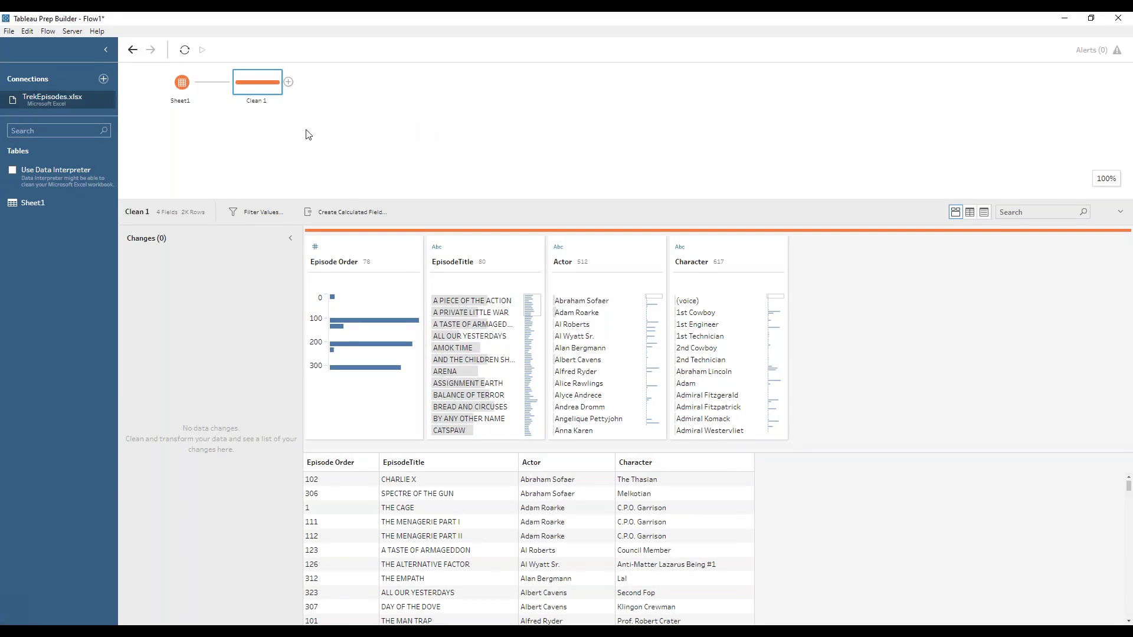
right_click(257, 151)
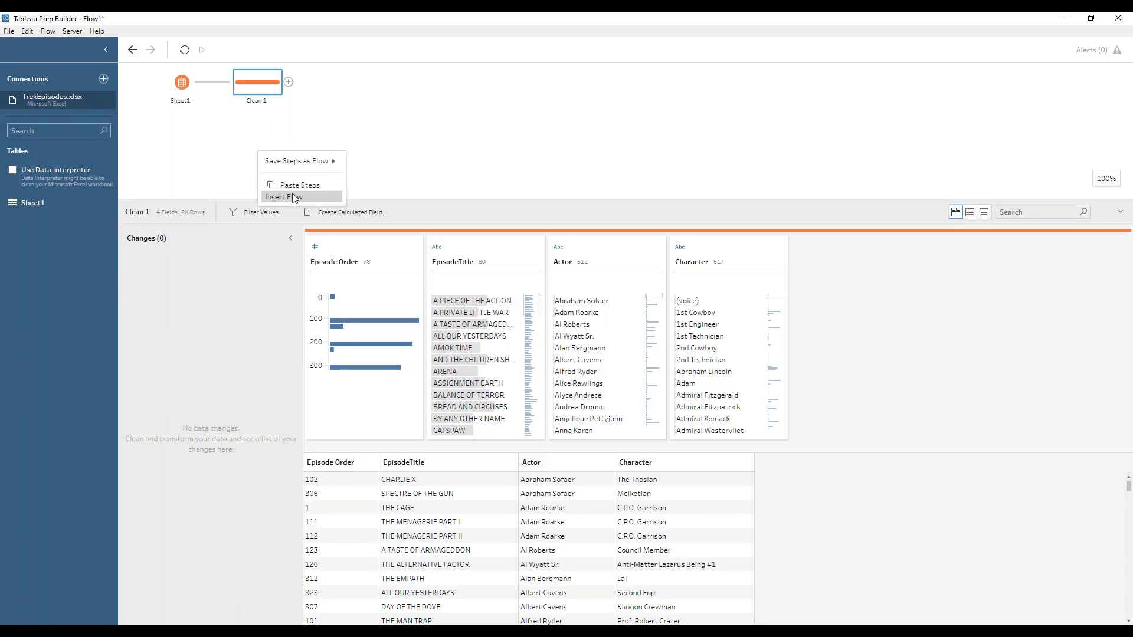
left_click(242, 157)
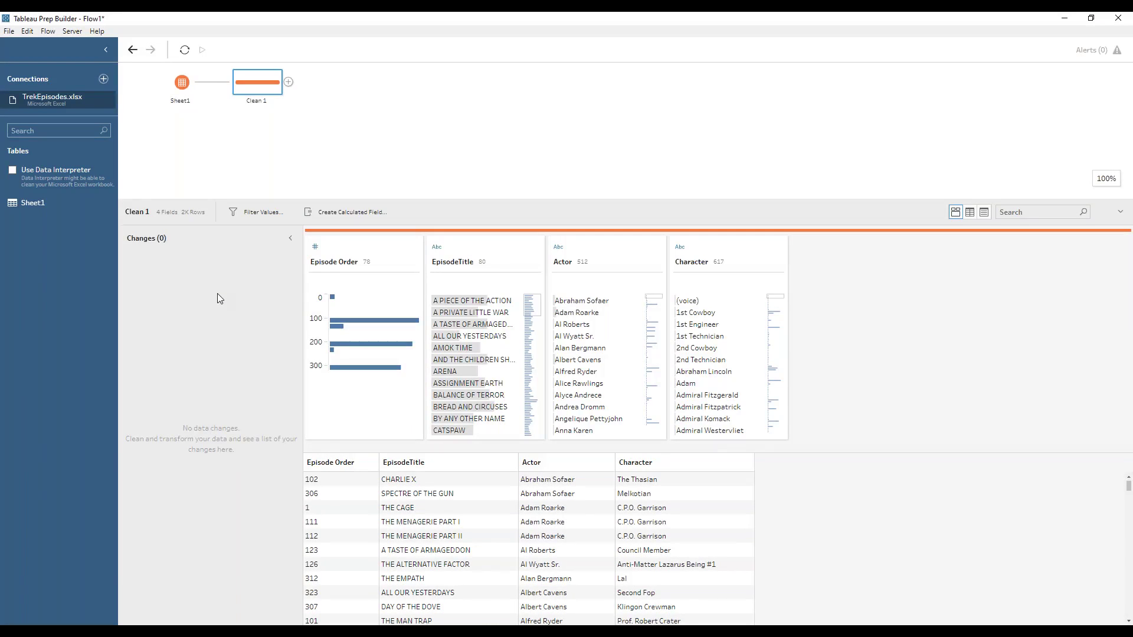
Switch the Episode Order field's view state to Detail.
right_click(338, 253)
left_click(357, 326)
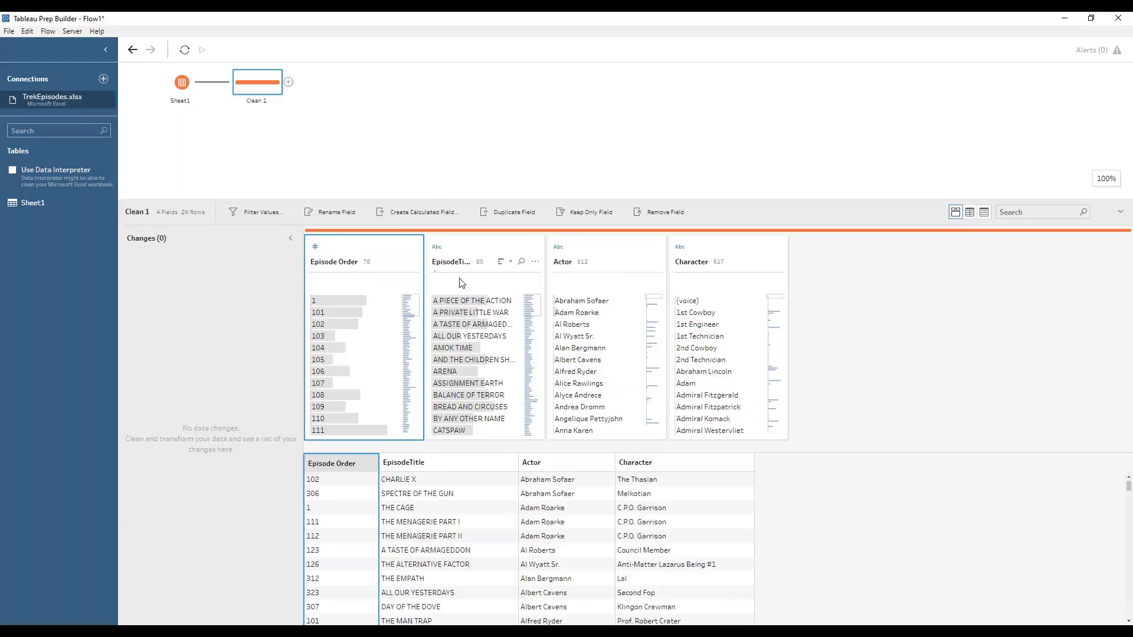
Start a calculated field from the Actor field, name it "# Episodes per Actor" and clear its default formula.
left_click(598, 250)
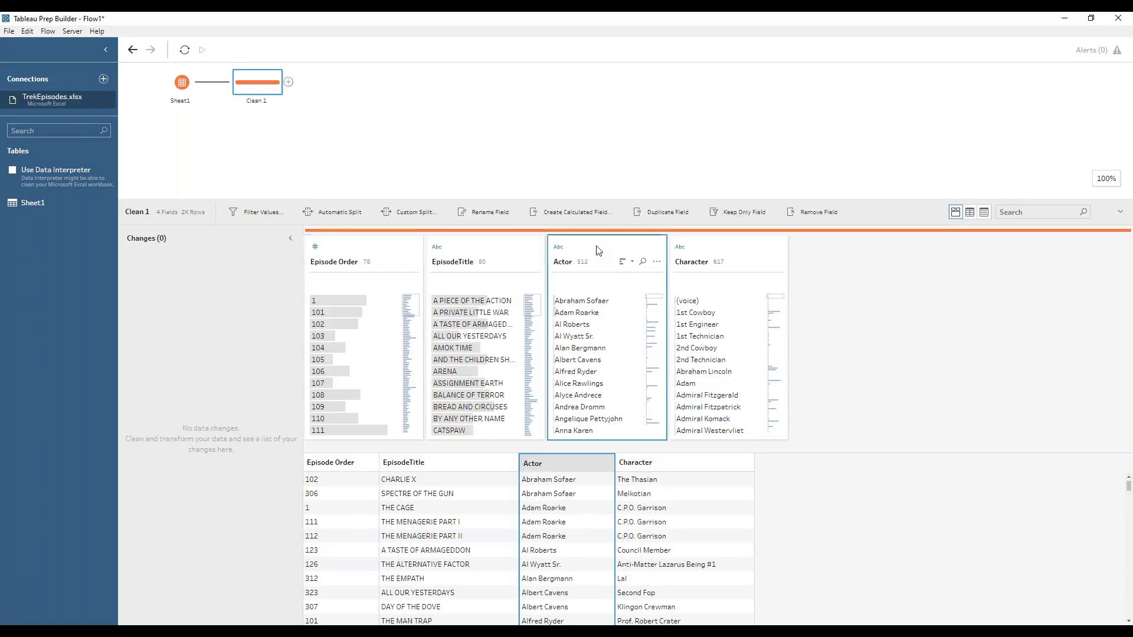
left_click(562, 222)
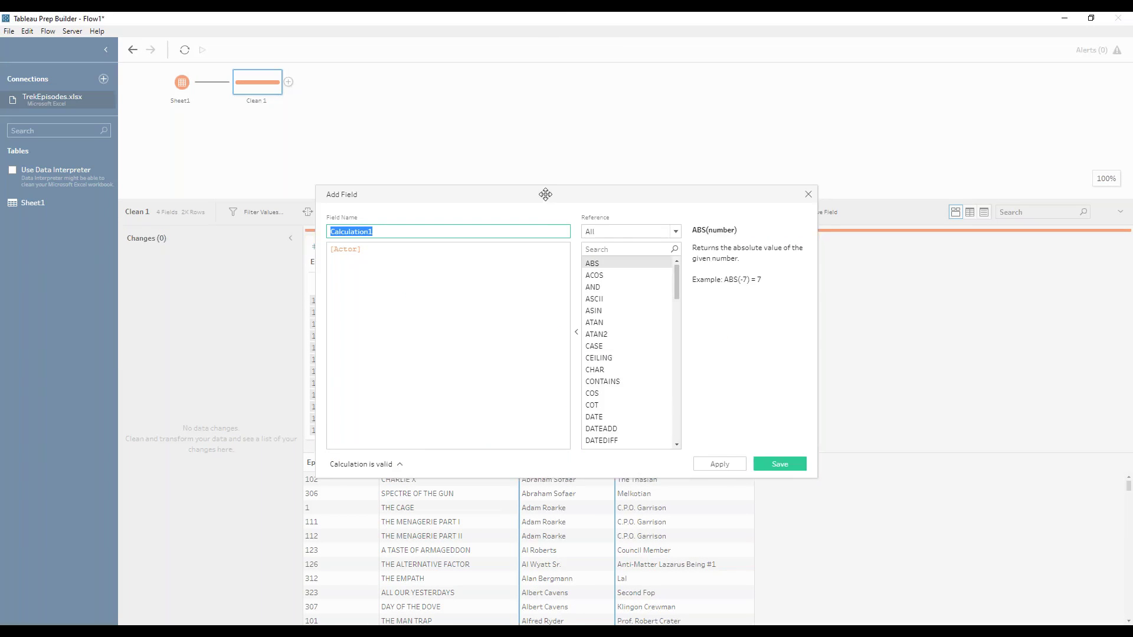
left_click_drag(545, 195, 561, 166)
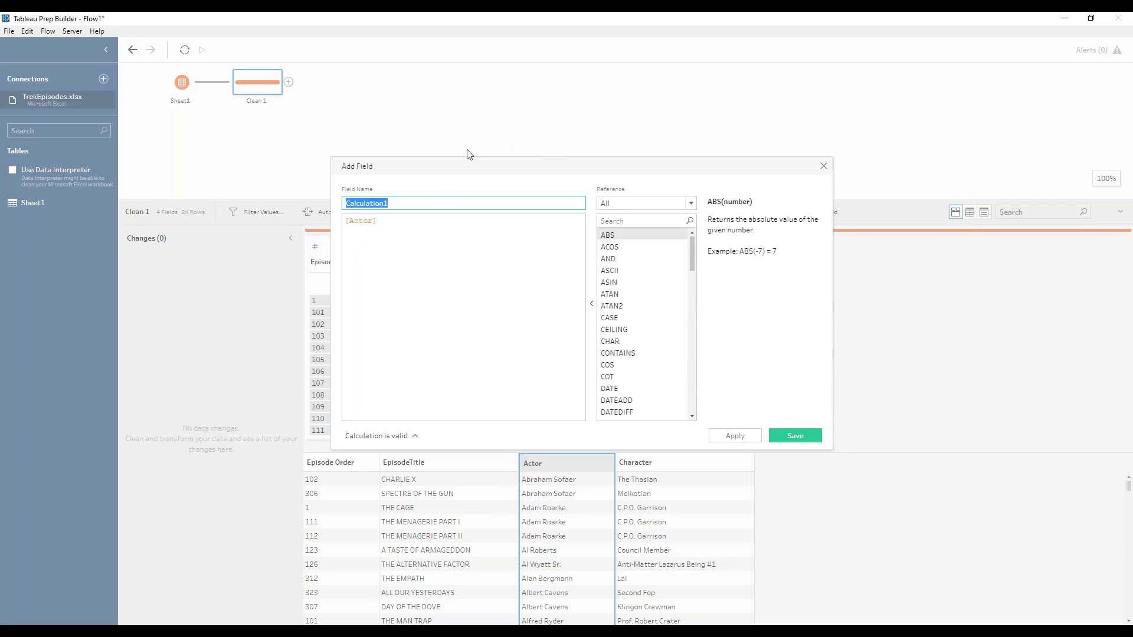
left_click(453, 203)
left_click_drag(459, 203, 342, 204)
type("# Episodes per Actor")
left_click(479, 352)
key("ctrl+a")
key("BackSpace")
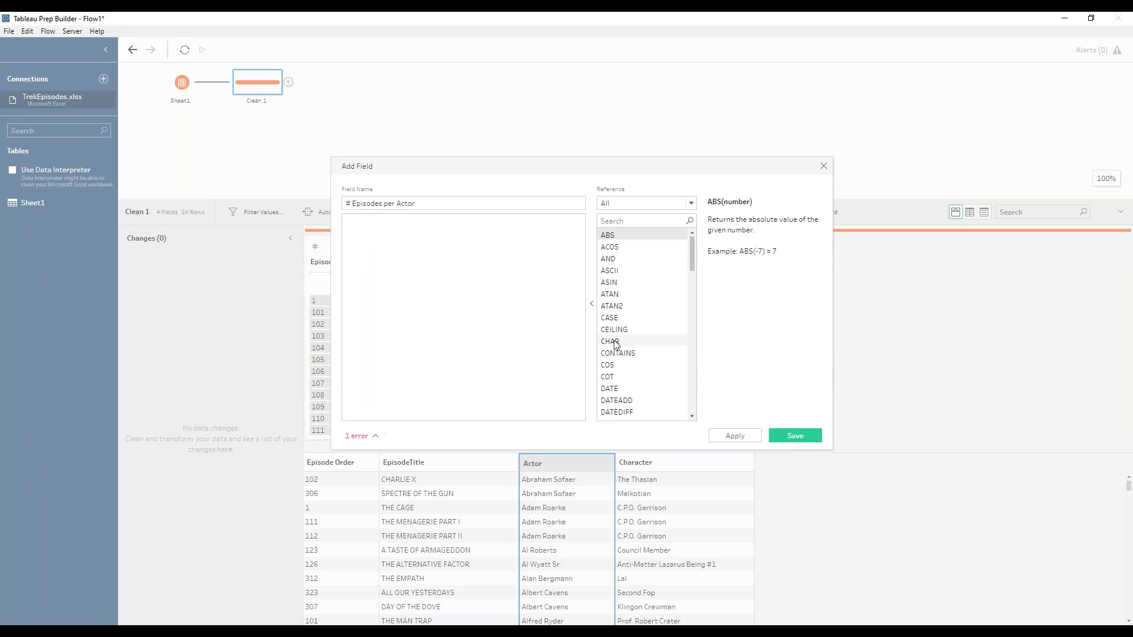
Enter the formula {FIXED [Actor] : COUNTD([EpisodeTitle])} and save the calculated field.
type("{")
type("FIXED ")
type("[Actor]")
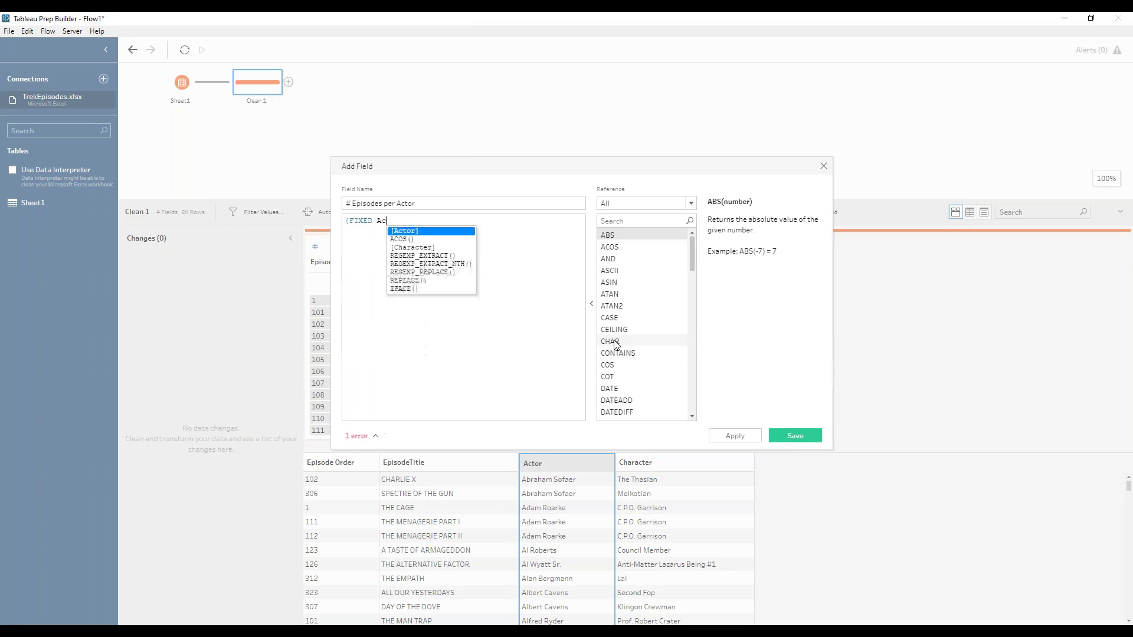
type(" : ")
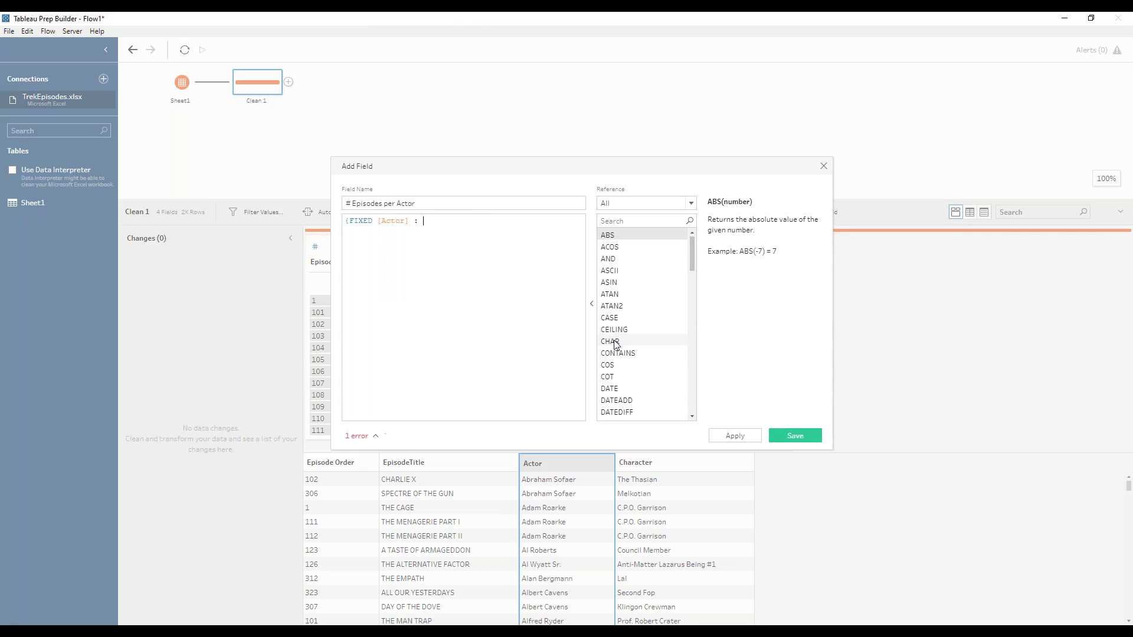
type("COUNTD(")
type("[EpisodeTitle]")
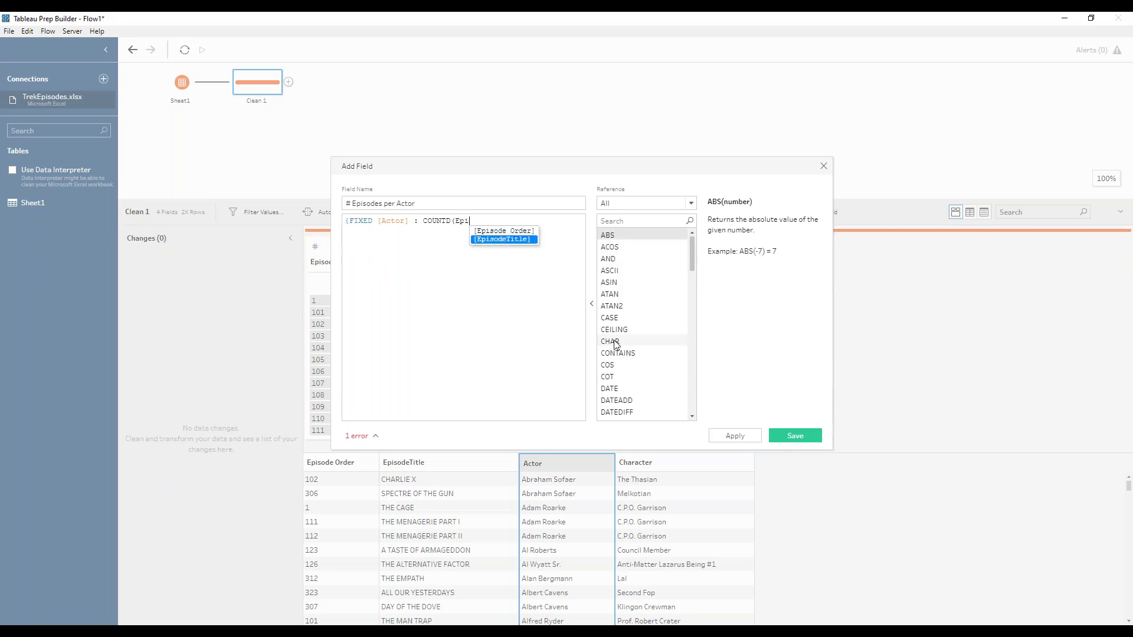
type(")}")
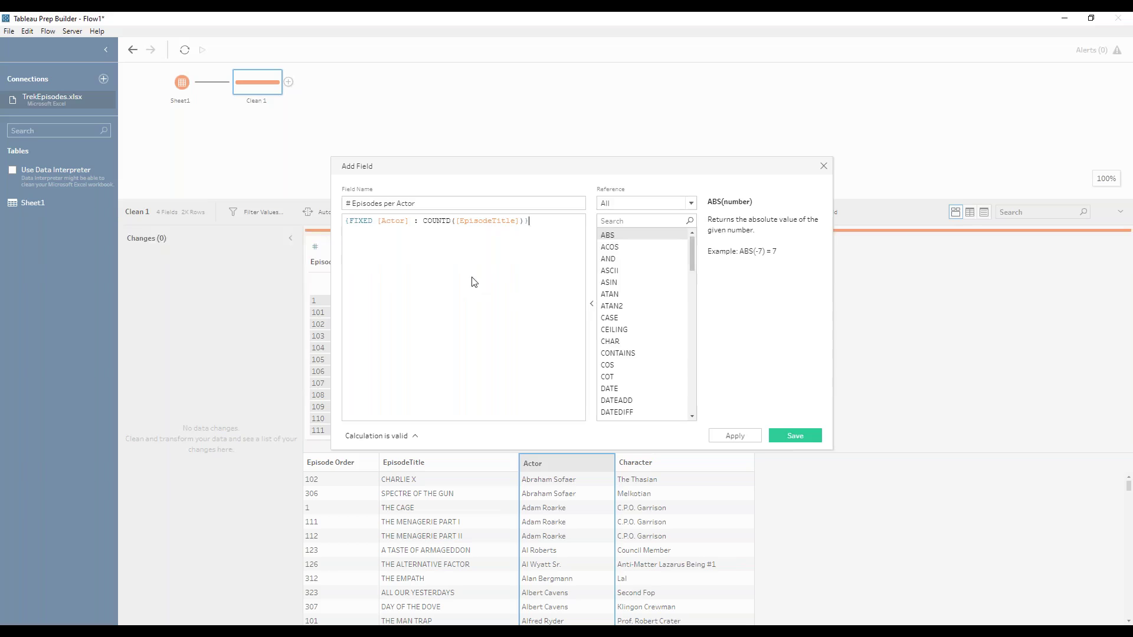
left_click_drag(450, 166, 551, 155)
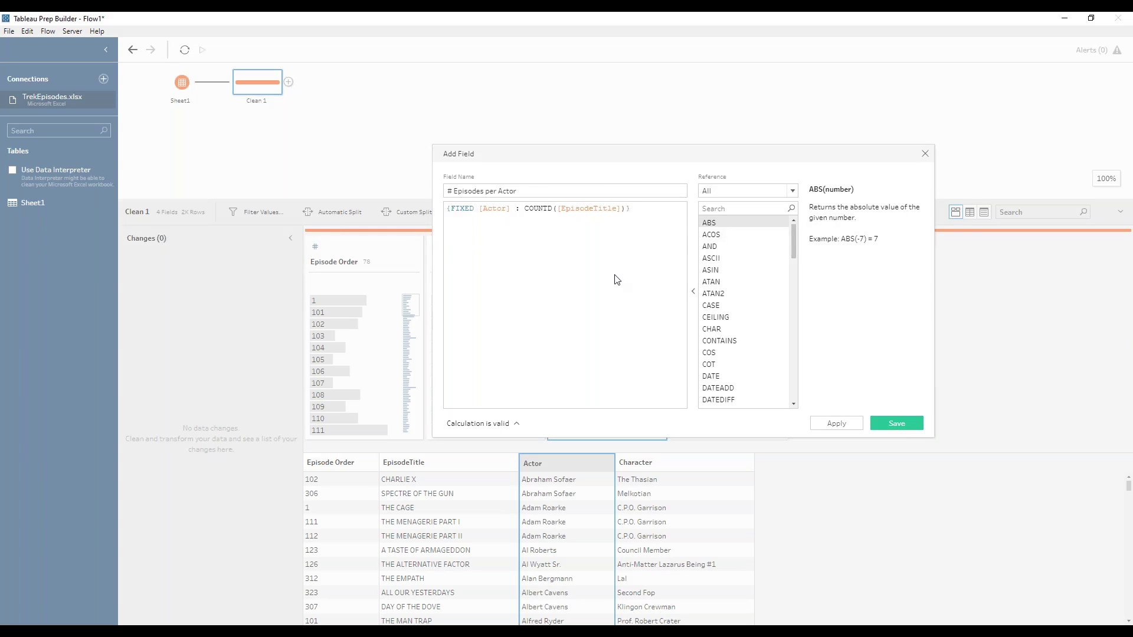
left_click(874, 423)
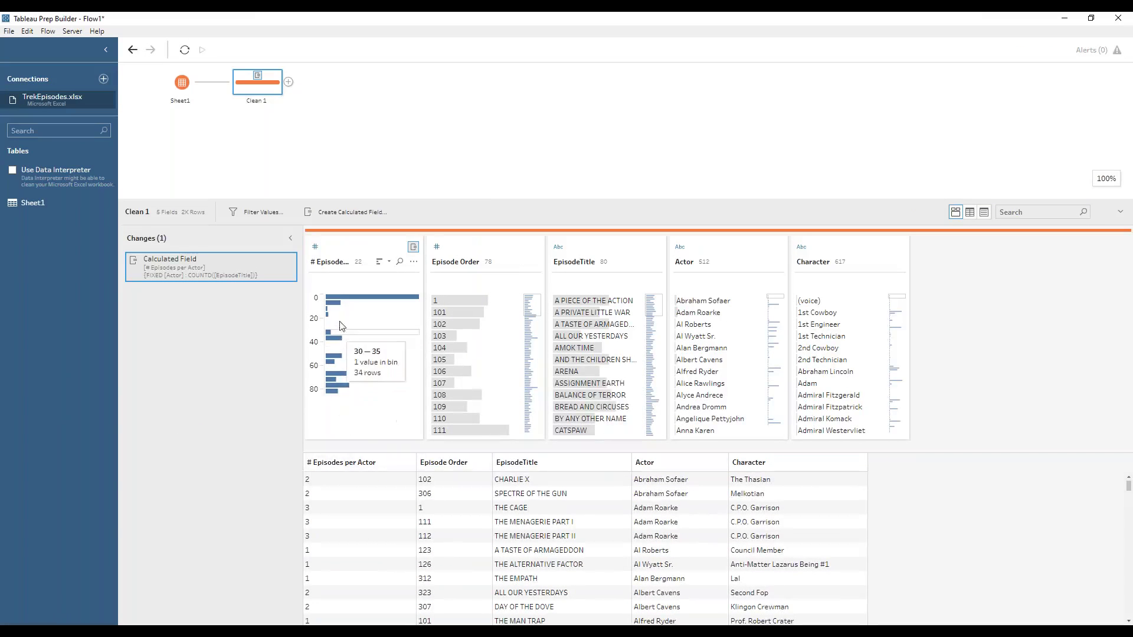
Switch the # Episodes per Actor field's view state to Detail.
right_click(334, 255)
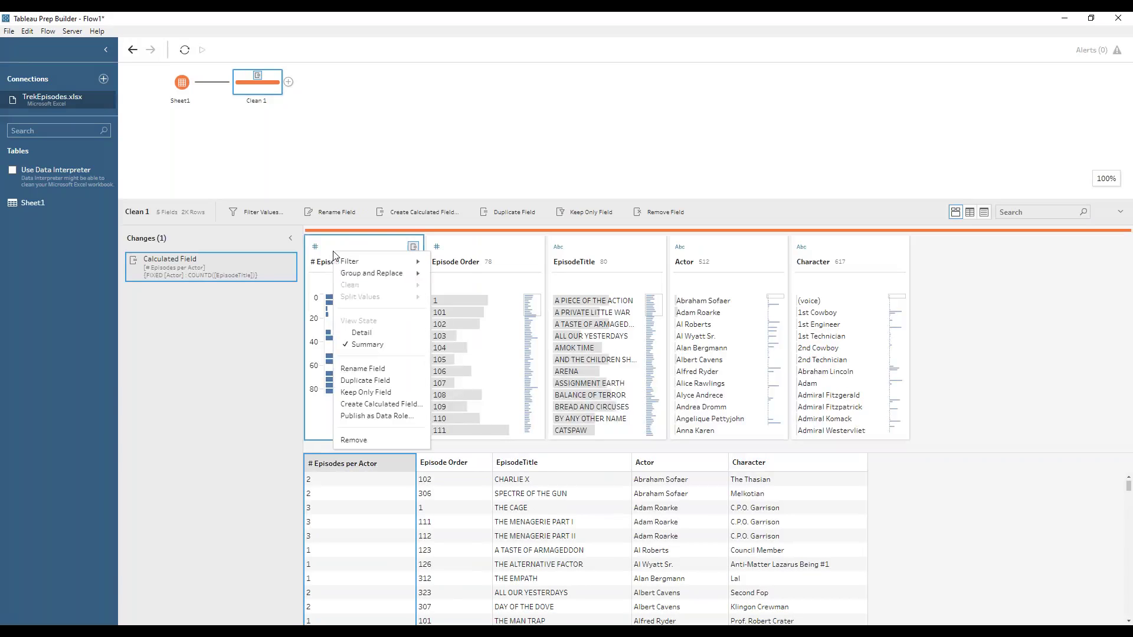
left_click(369, 334)
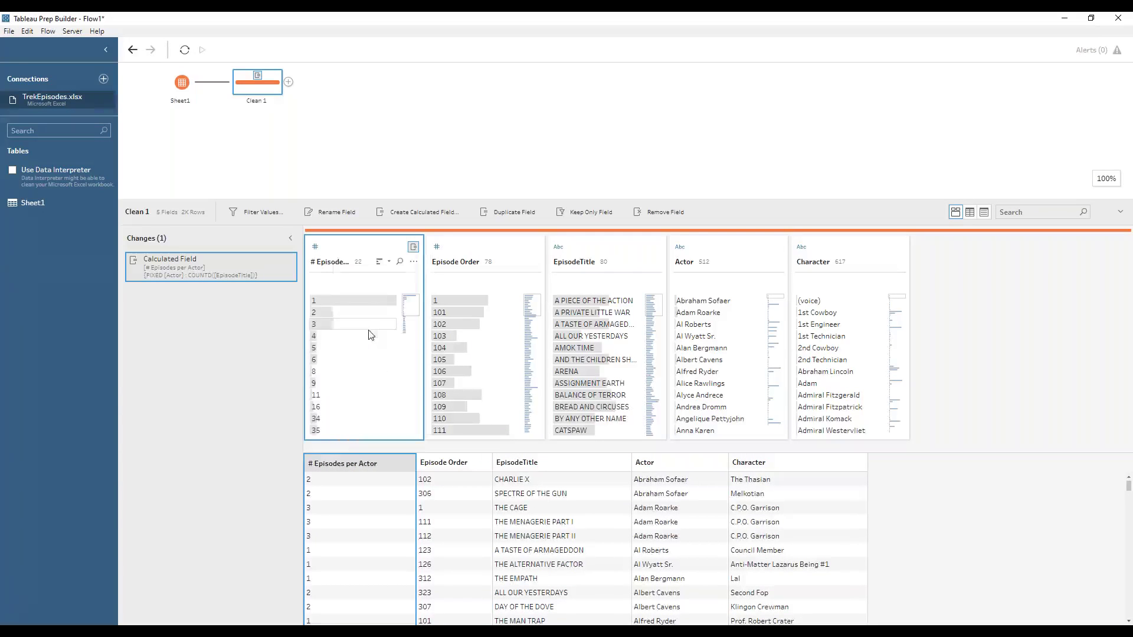
Highlight the values 1, 80 and 79 of # Episodes per Actor in turn to examine their actors and characters.
left_click(339, 301)
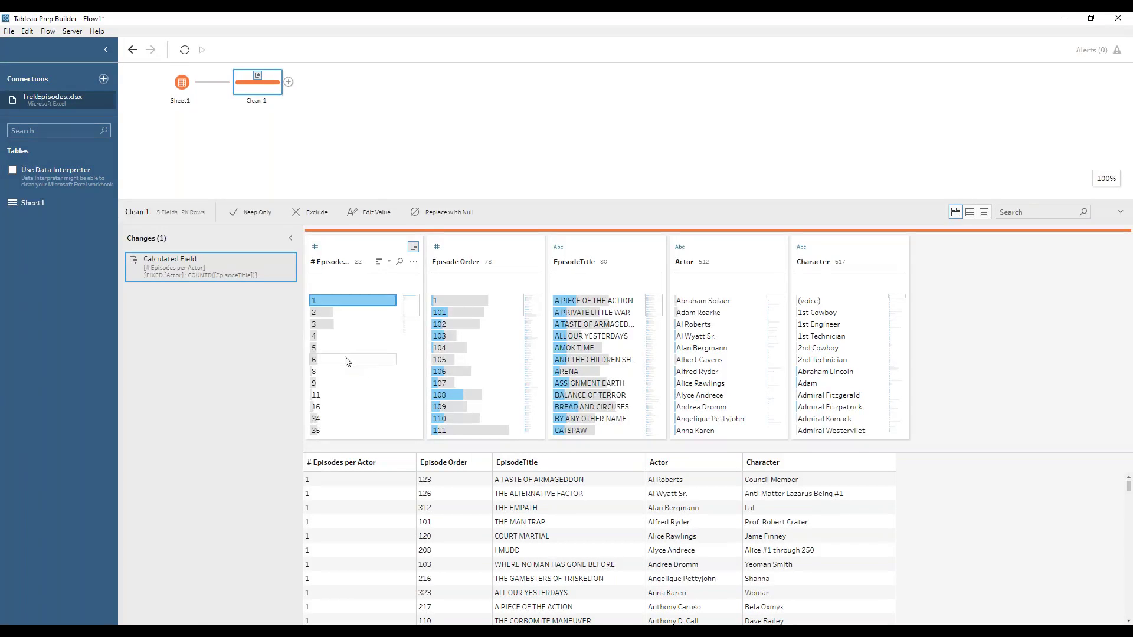
scroll(347, 361, "down", 3)
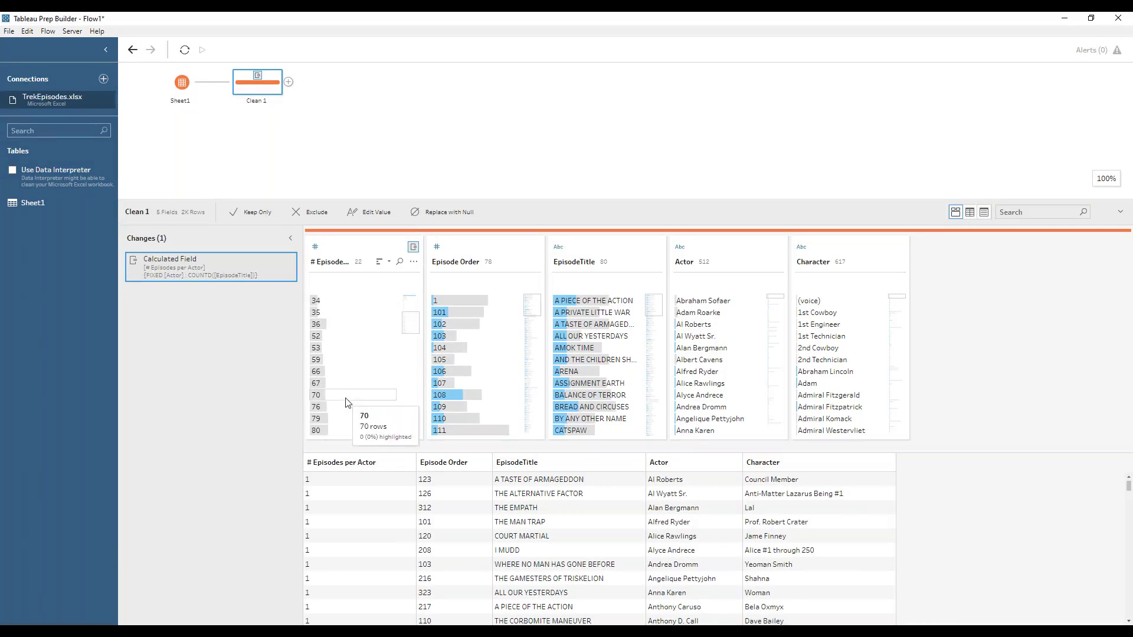
left_click(340, 431)
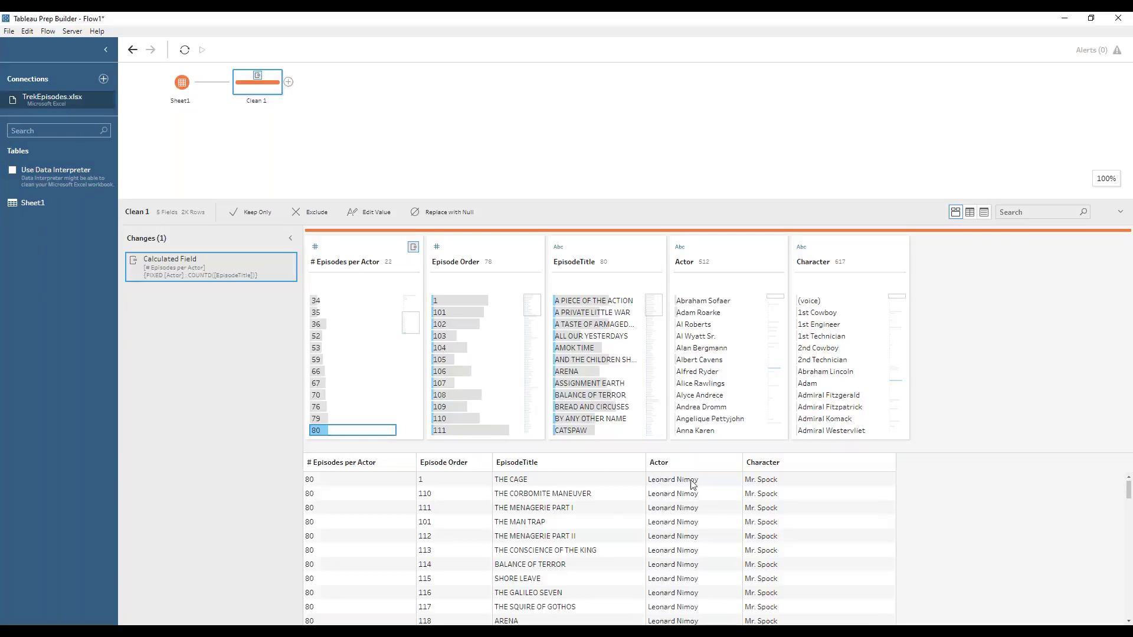
mouse_move(323, 434)
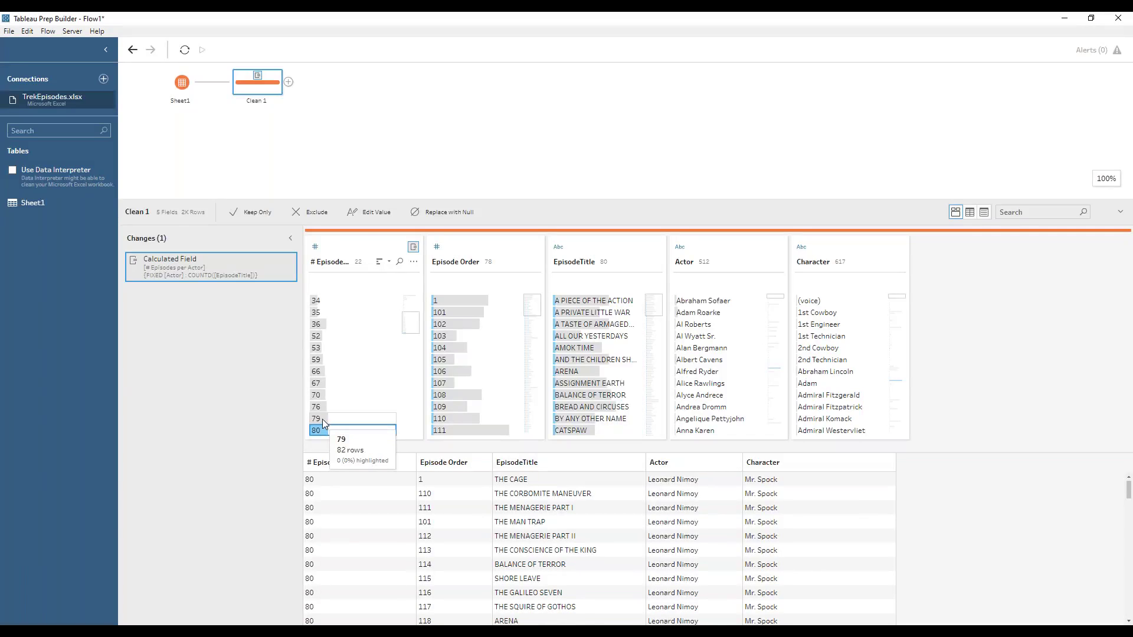
left_click(322, 419)
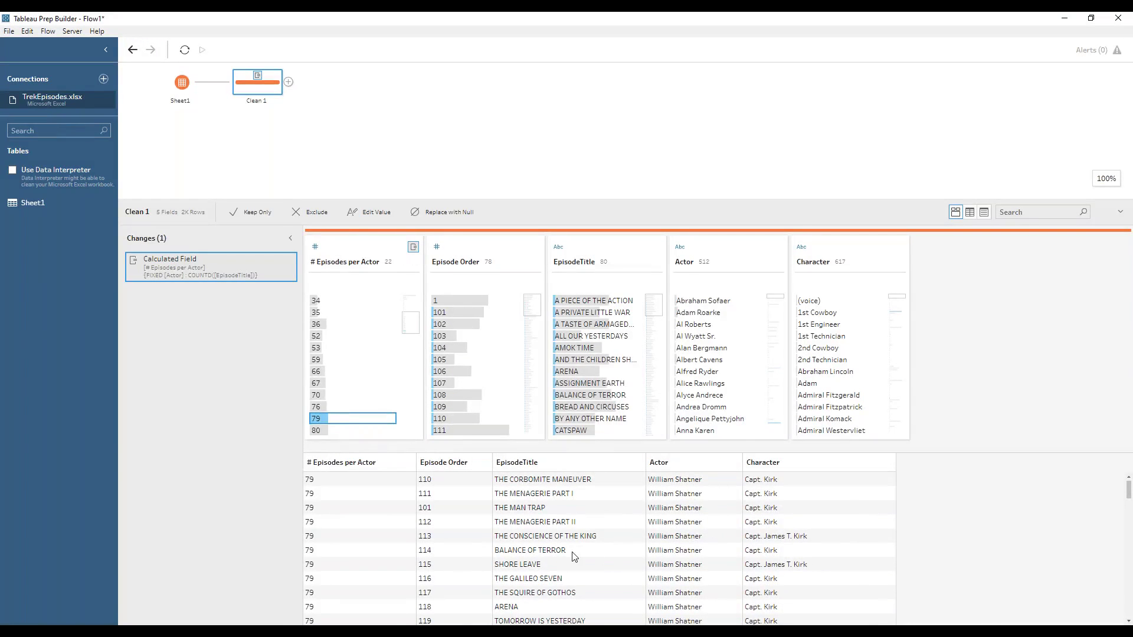
Highlight the values 76 and 70 of # Episodes per Actor in turn to examine their actors and characters.
left_click(328, 407)
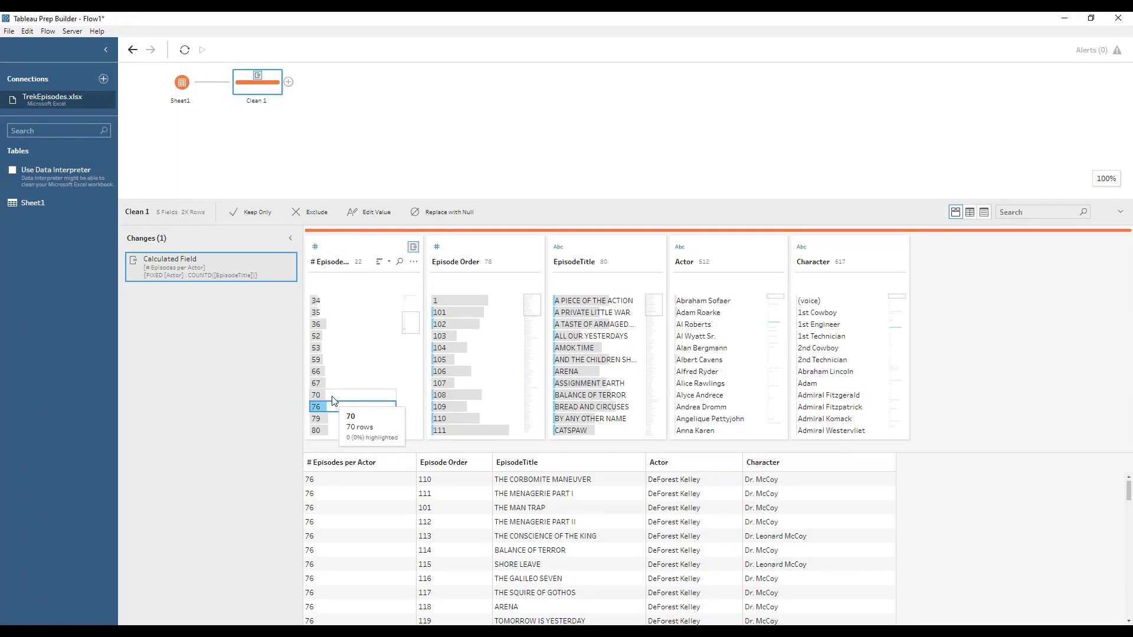
left_click(332, 395)
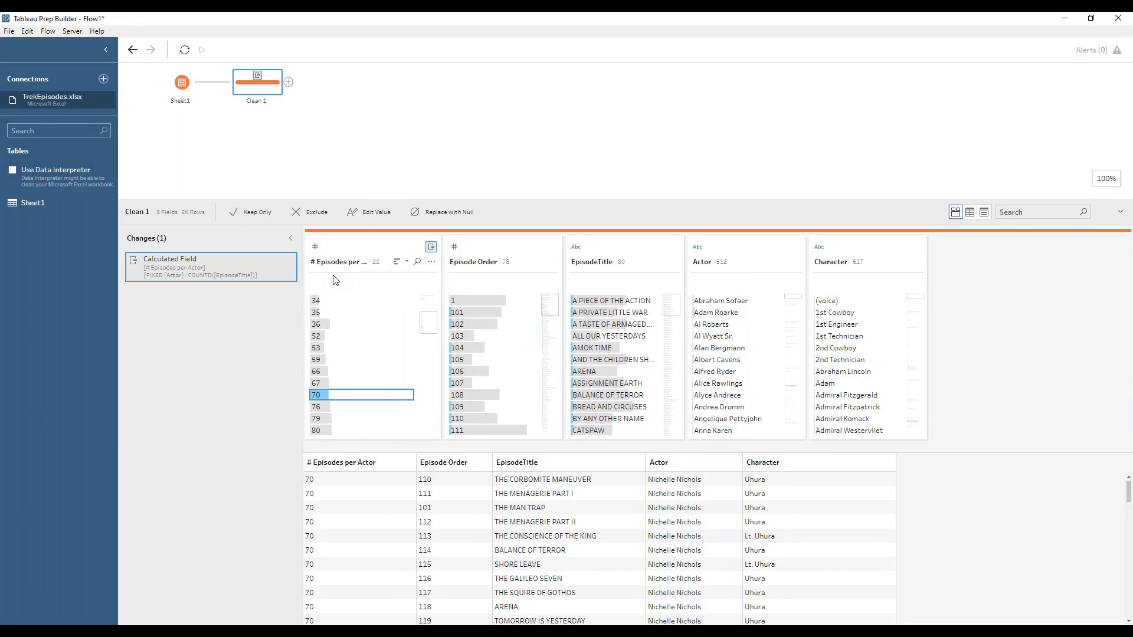
Start a calculated field from the # Episodes per Actor field and name it "Actor Role".
left_click(358, 249)
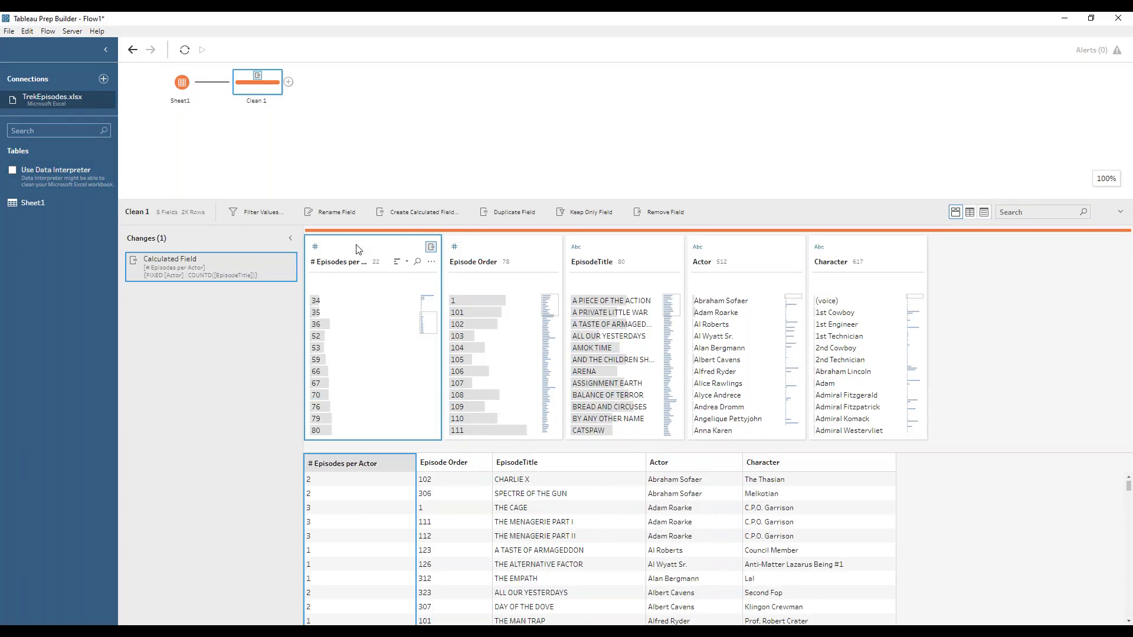
left_click(452, 214)
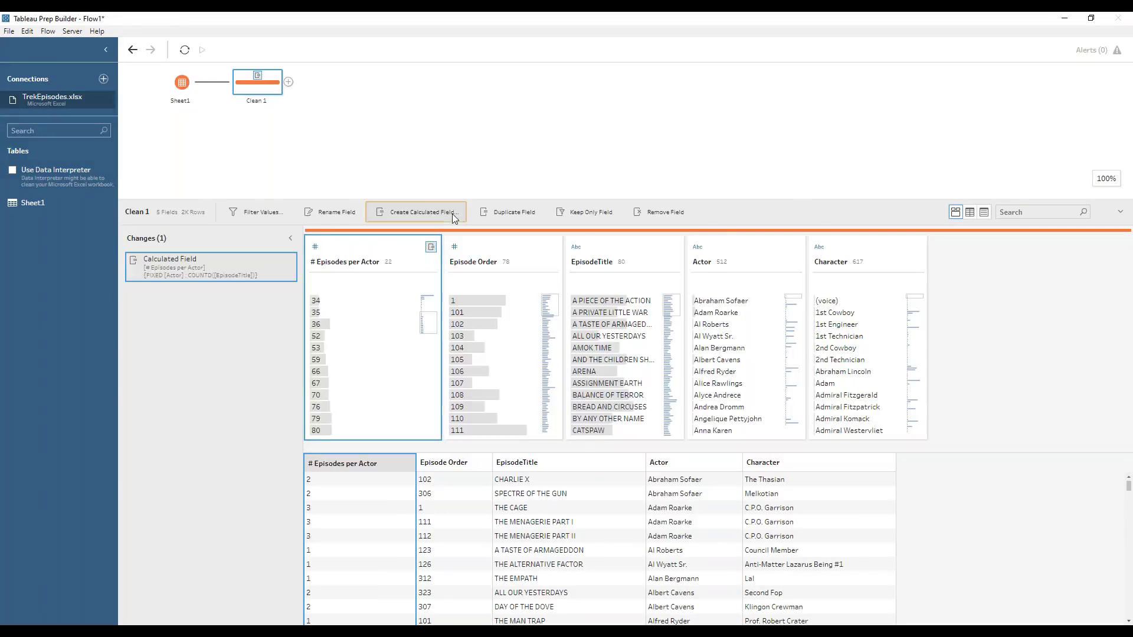
left_click_drag(486, 194, 580, 181)
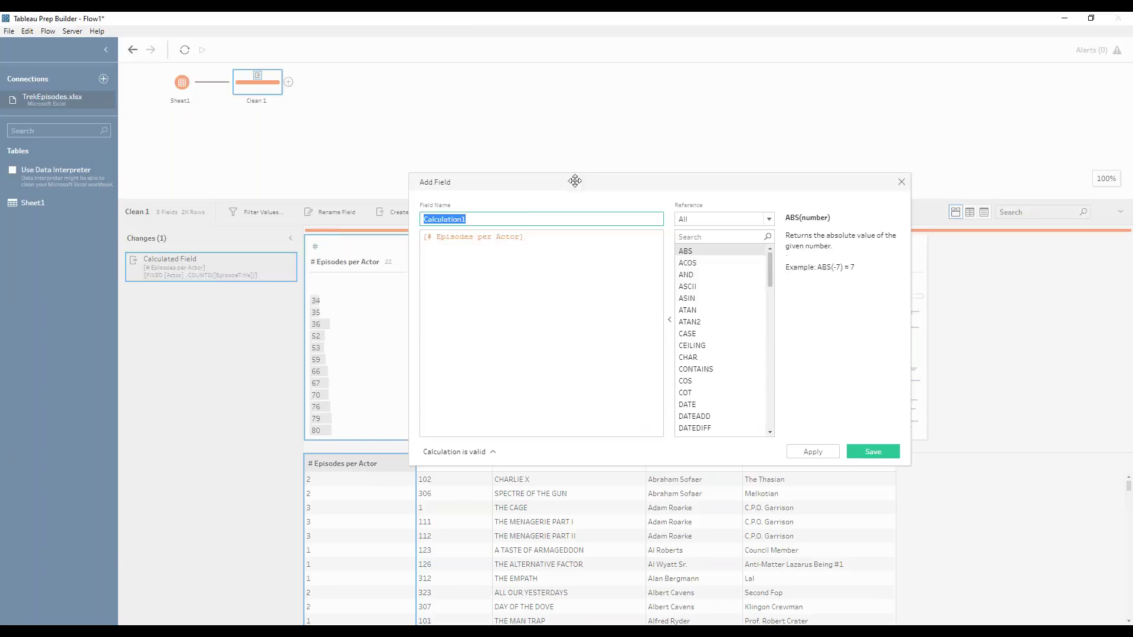
left_click(549, 218)
left_click_drag(491, 219, 420, 220)
type("Actor Role")
left_click(460, 284)
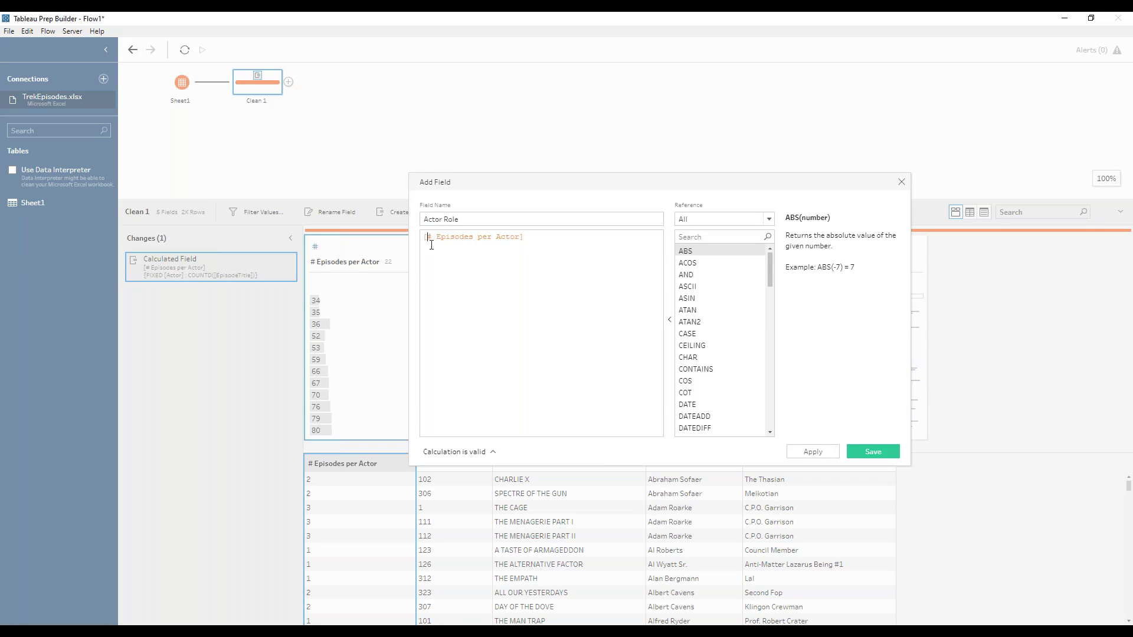
Replace the default formula with IF [# Episodes per Actor] = 1 THEN "One Time" and a second line ELSEIF [# Episodes per Actor] < 5 "Ocassional".
key("ctrl+a")
left_click(482, 331)
type("IF [# Episodes per Actor] = 1 THEN \"One Time\"")
key("Return")
type("E")
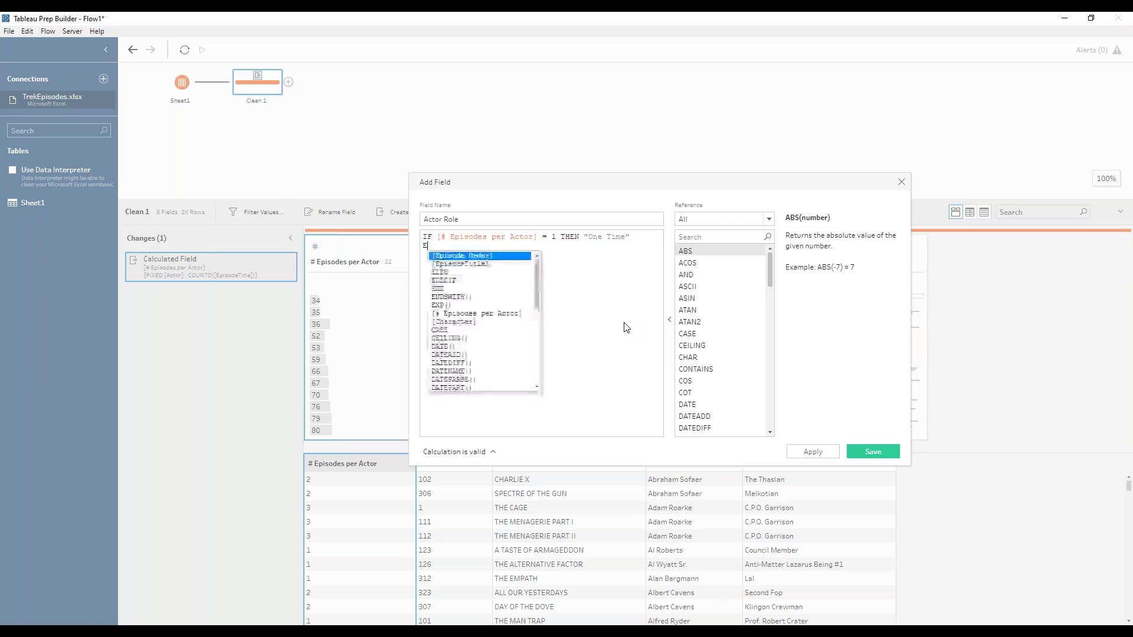
type("LSEIF [# Episodes per Actor] <")
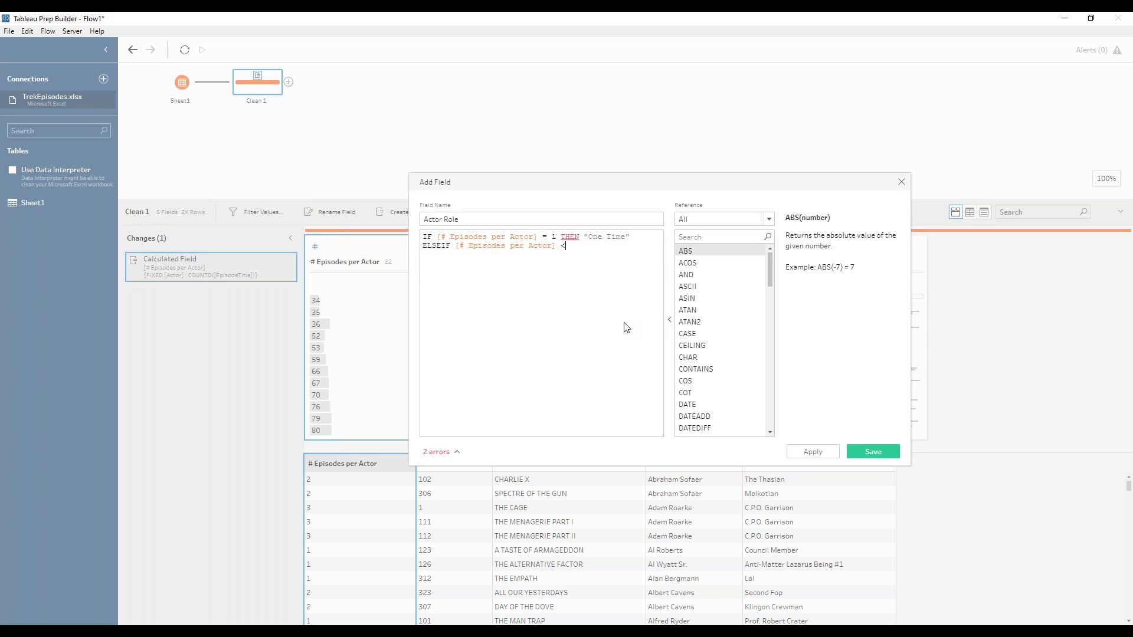
type(" 5 \"Ocassional\"")
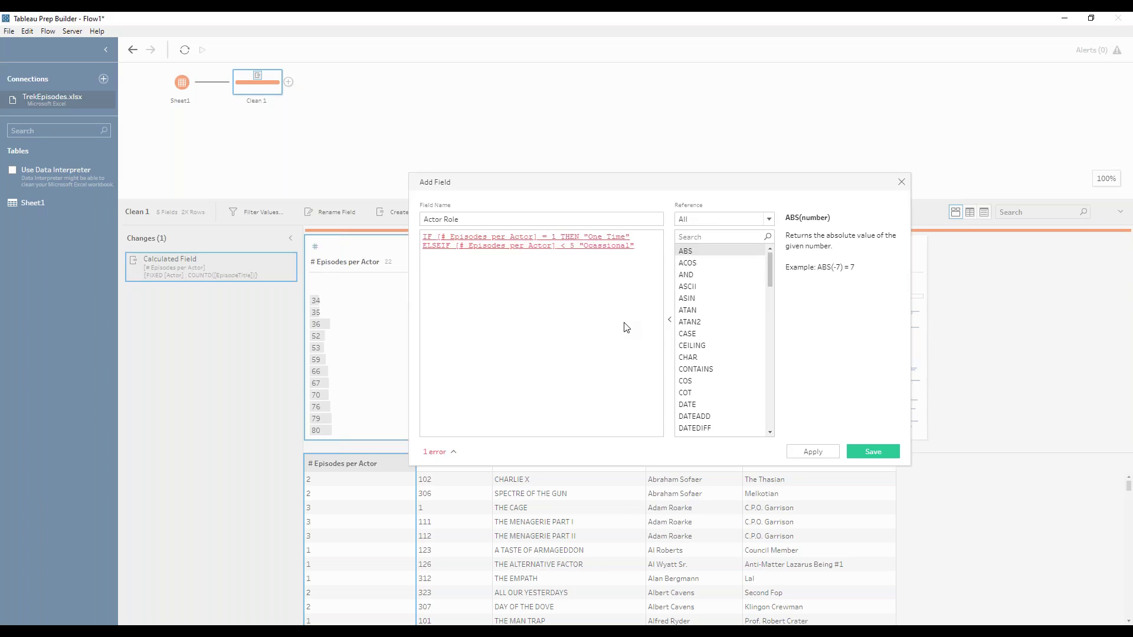
Complete the formula with the lines ELSEIF [# Episodes per Actor] <= 35 "Recurring", ELSE "Regular" and END.
key("Return")
type("ELSEIF [# Episodes per Actor]")
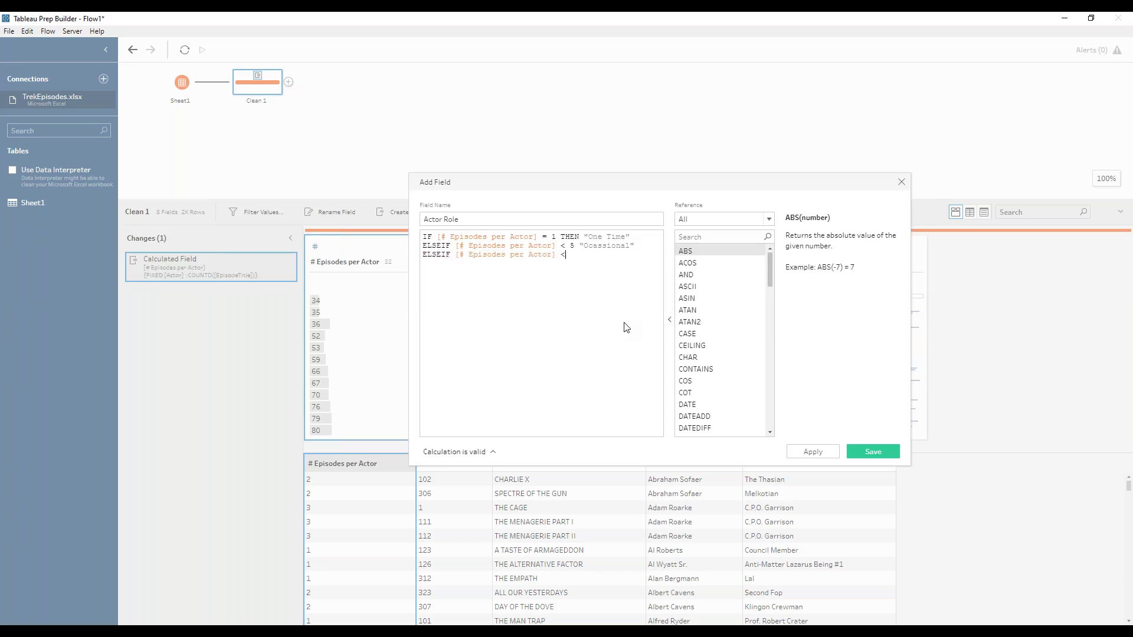
type(" < 3")
key("BackSpace")
key("BackSpace")
type("= 35 \"Recurring\"")
key("Return")
type("ELSE")
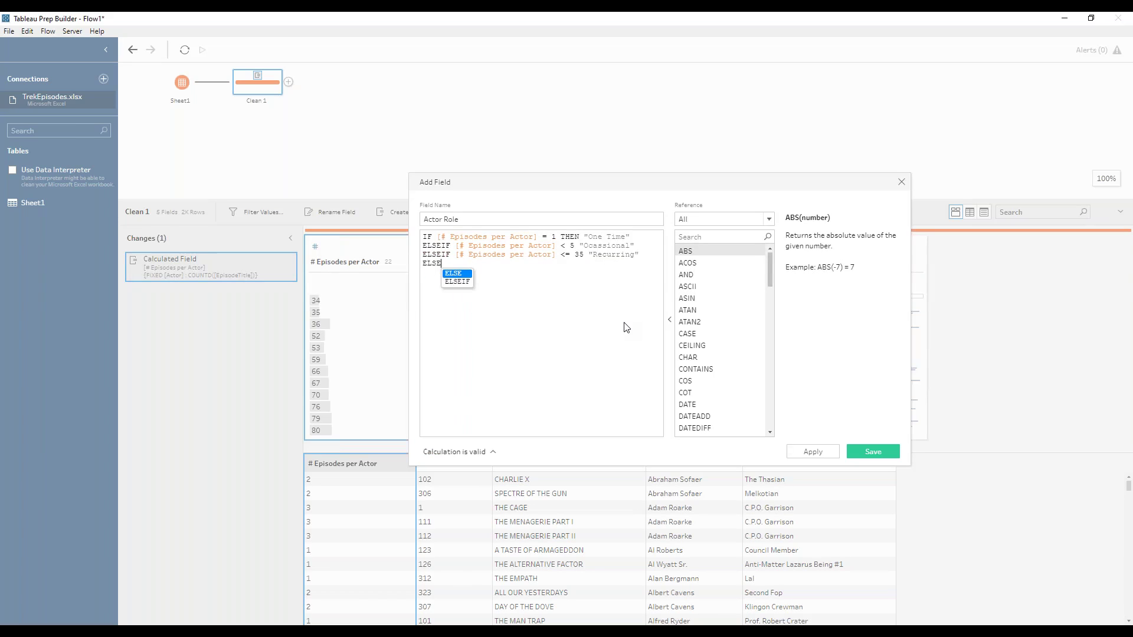
type(" \"Regular\"")
key("Return")
type("END")
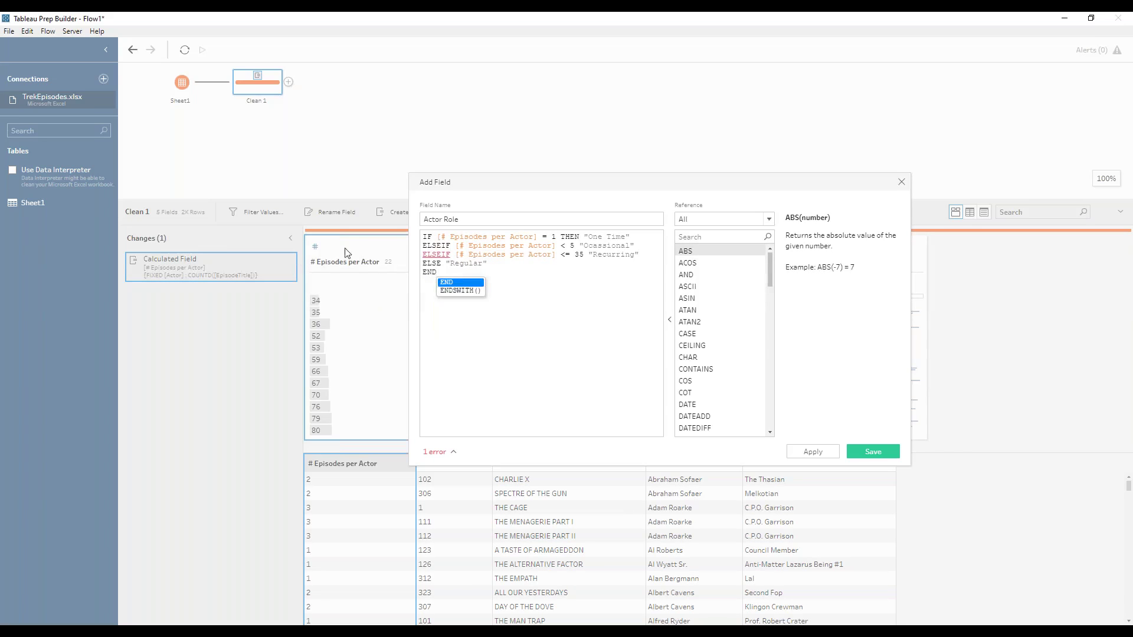
Insert the missing THEN after 5 and after 35 in the two ELSEIF lines, and save the Actor Role field.
left_click(426, 257)
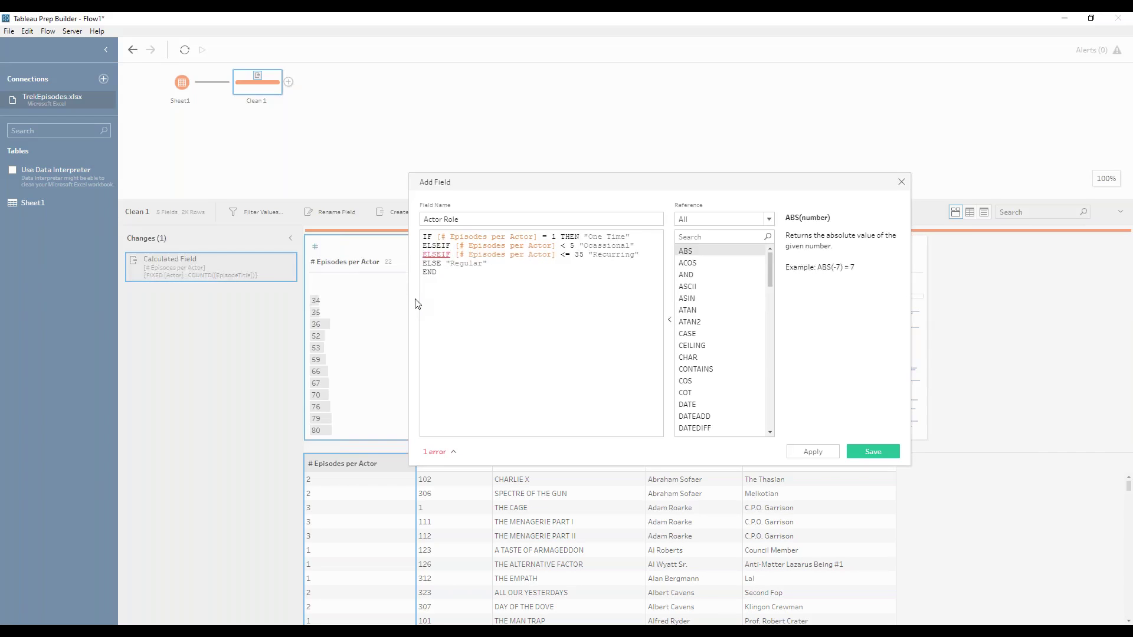
left_click(434, 452)
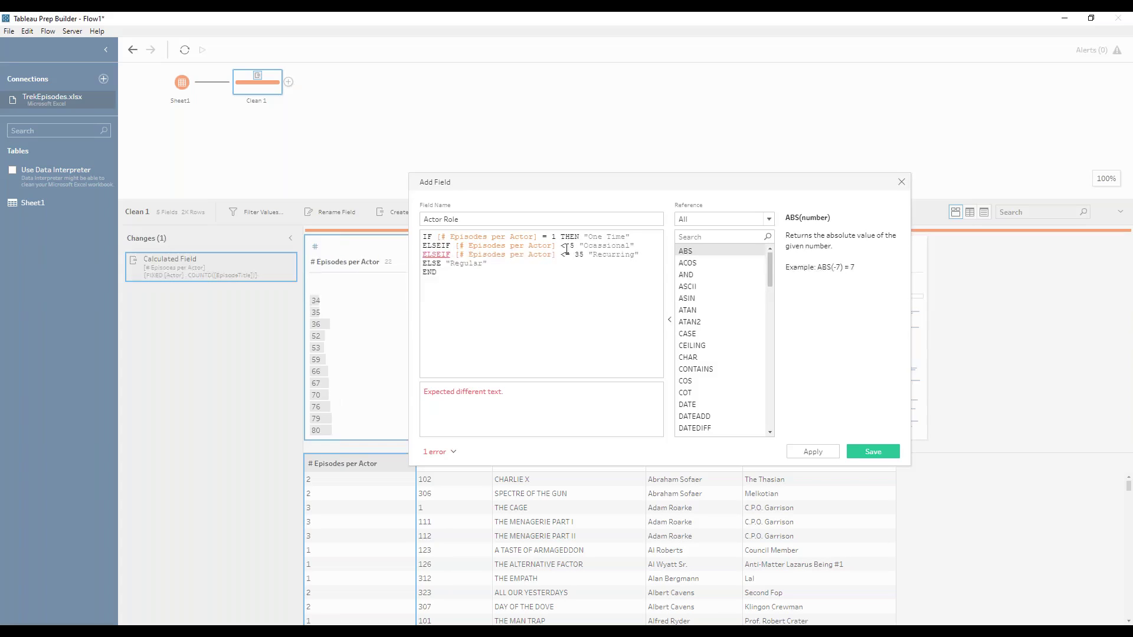
type("T")
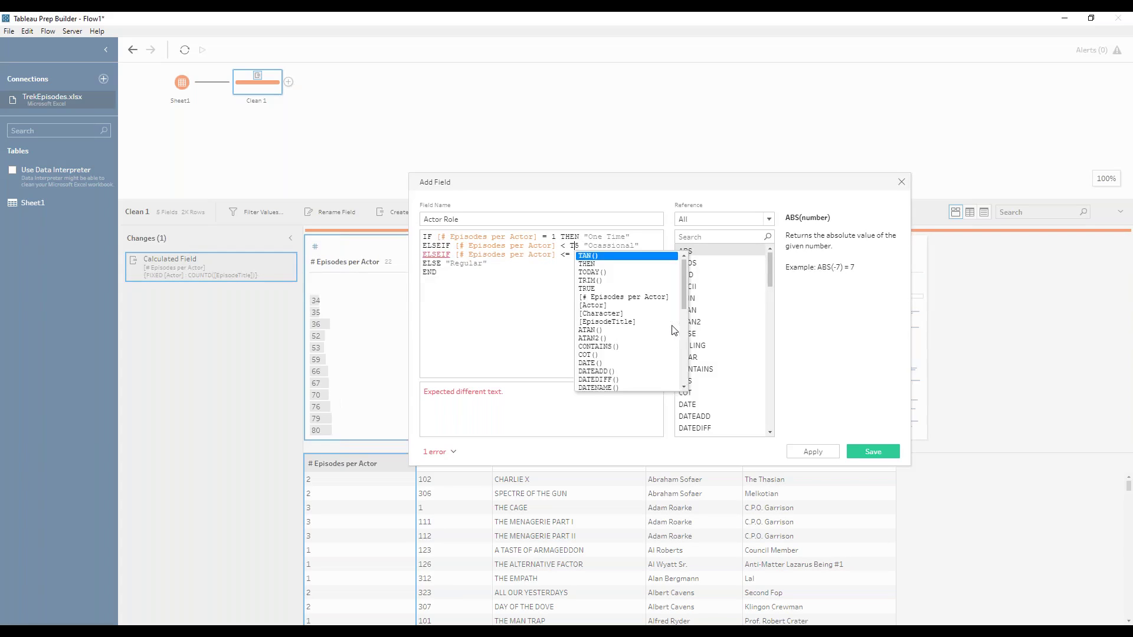
type("HEN")
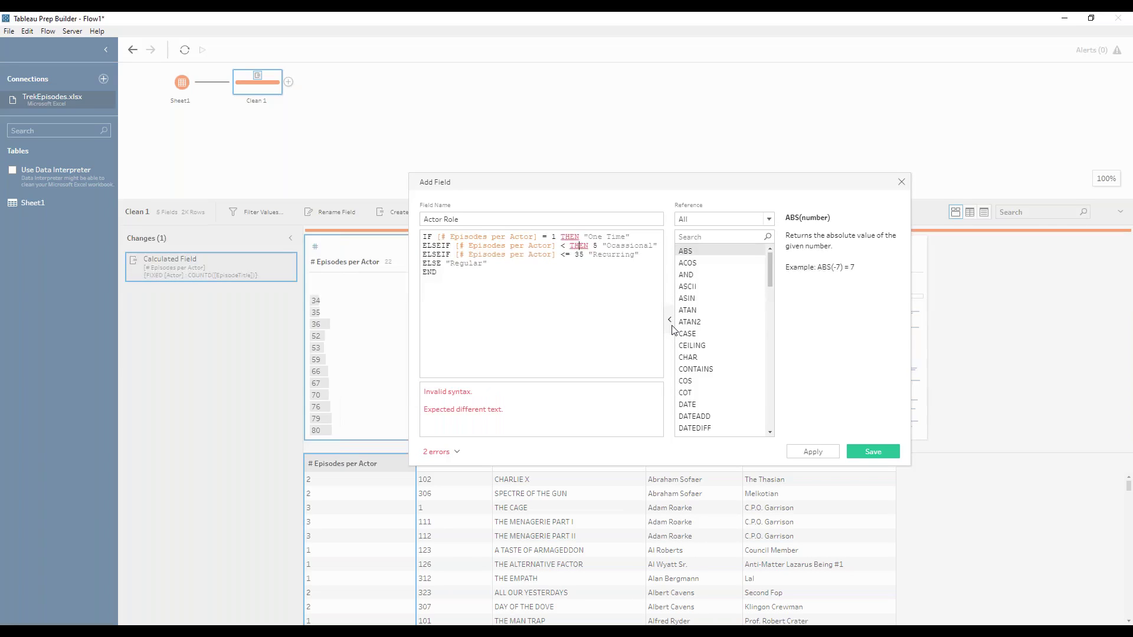
key("BackSpace")
key("BackSpace")
key("ctrl+Left")
type("5 THEN")
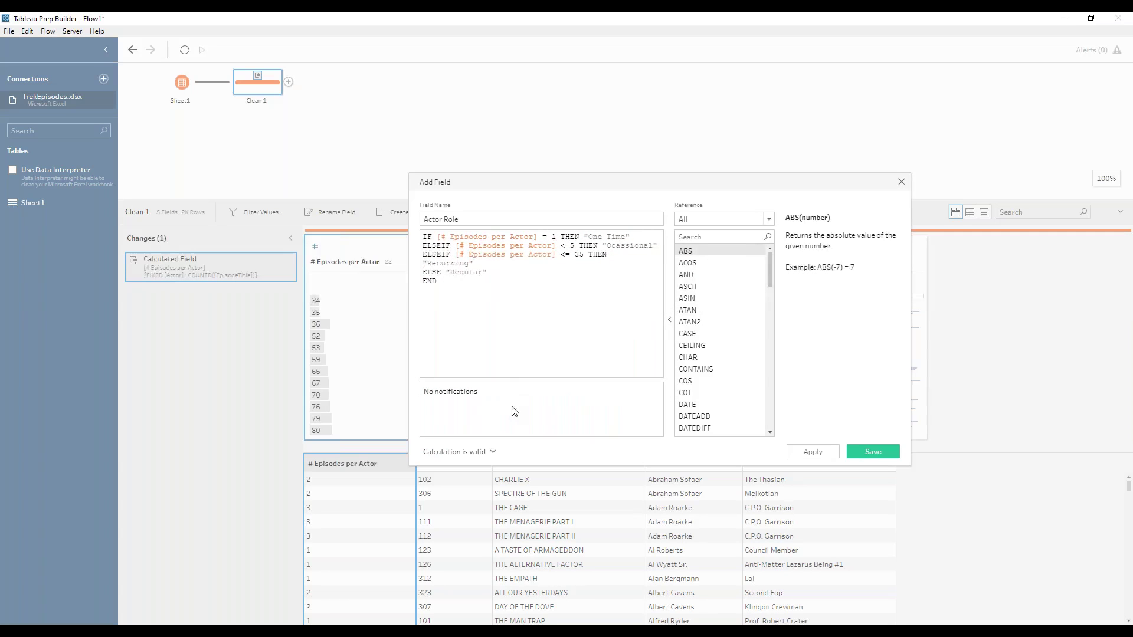
left_click(872, 452)
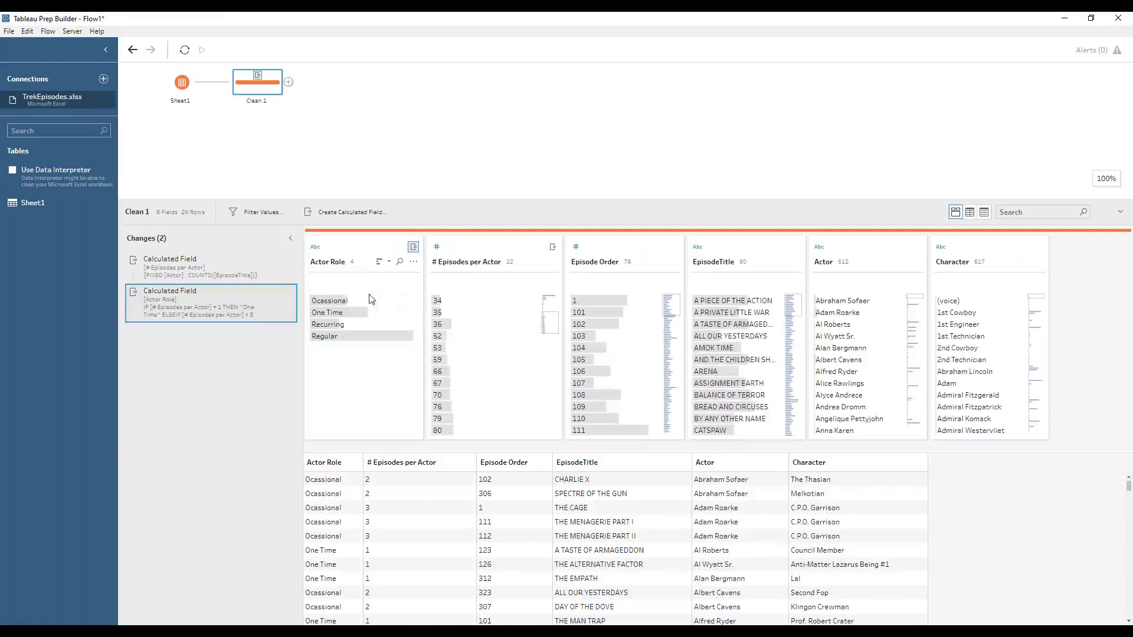
Highlight the Actor Role values Ocassional, One Time and Regular in turn to examine their matching rows.
mouse_move(347, 299)
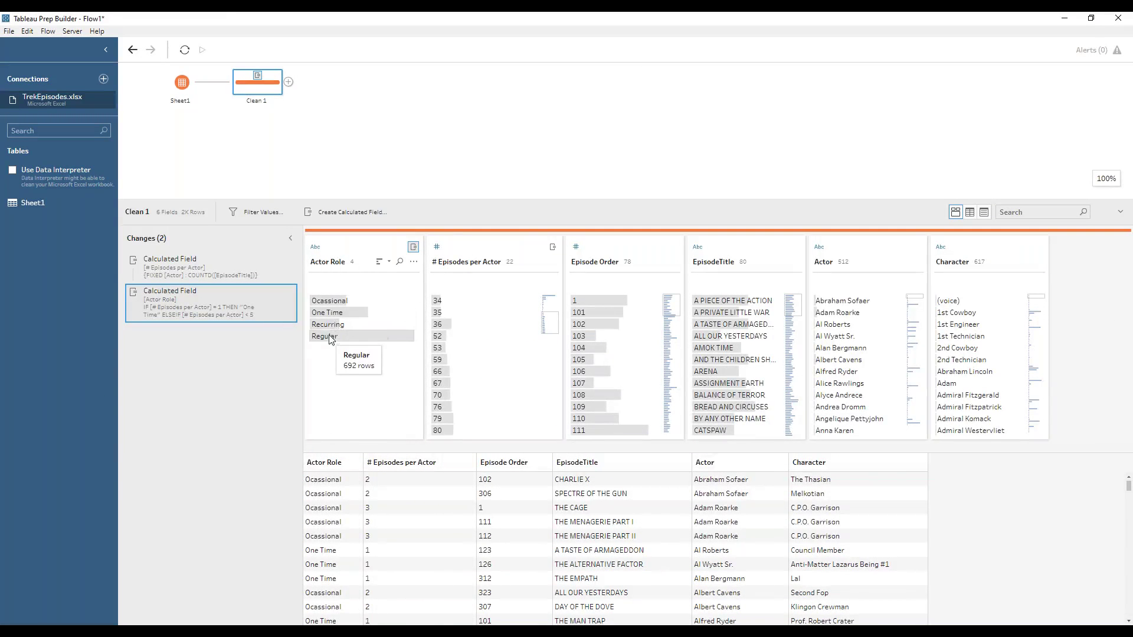
left_click(326, 302)
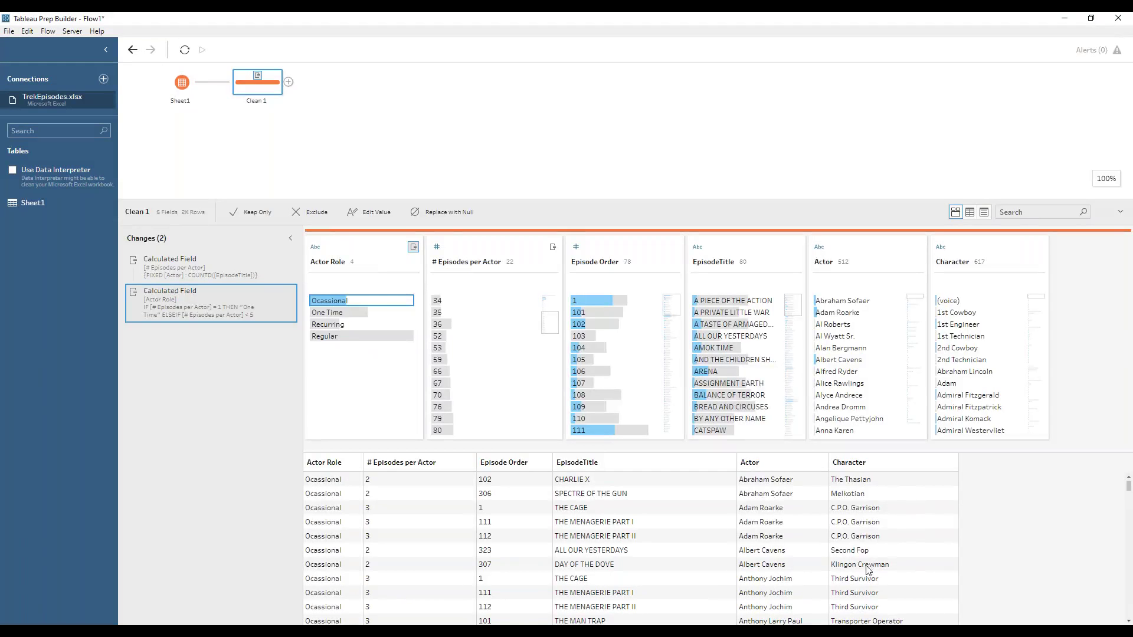
left_click(344, 315)
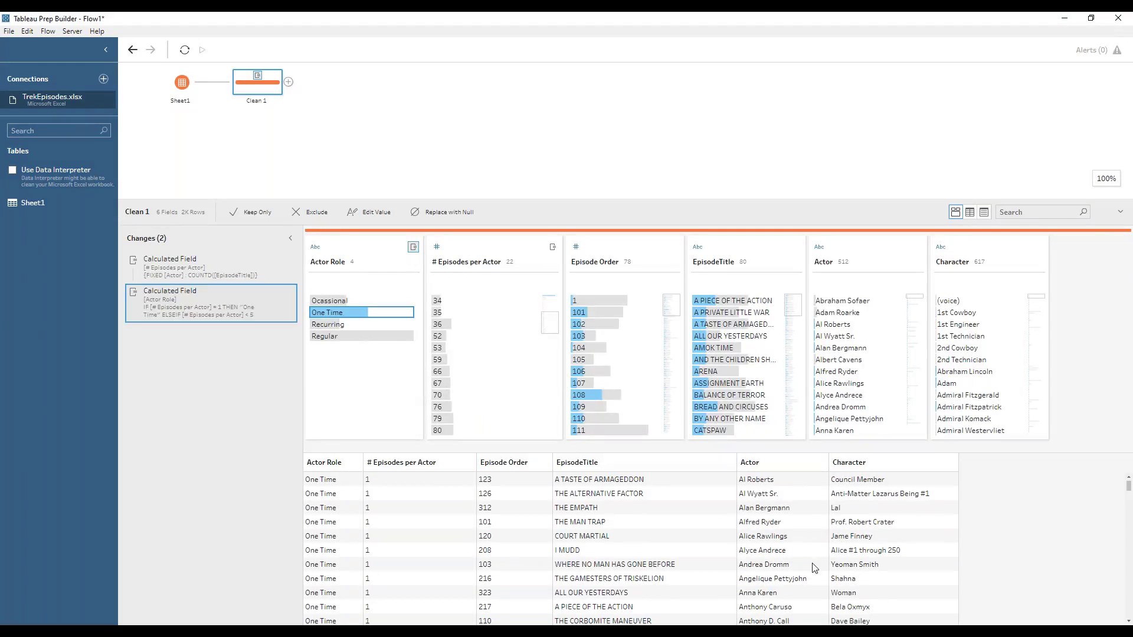
left_click(348, 337)
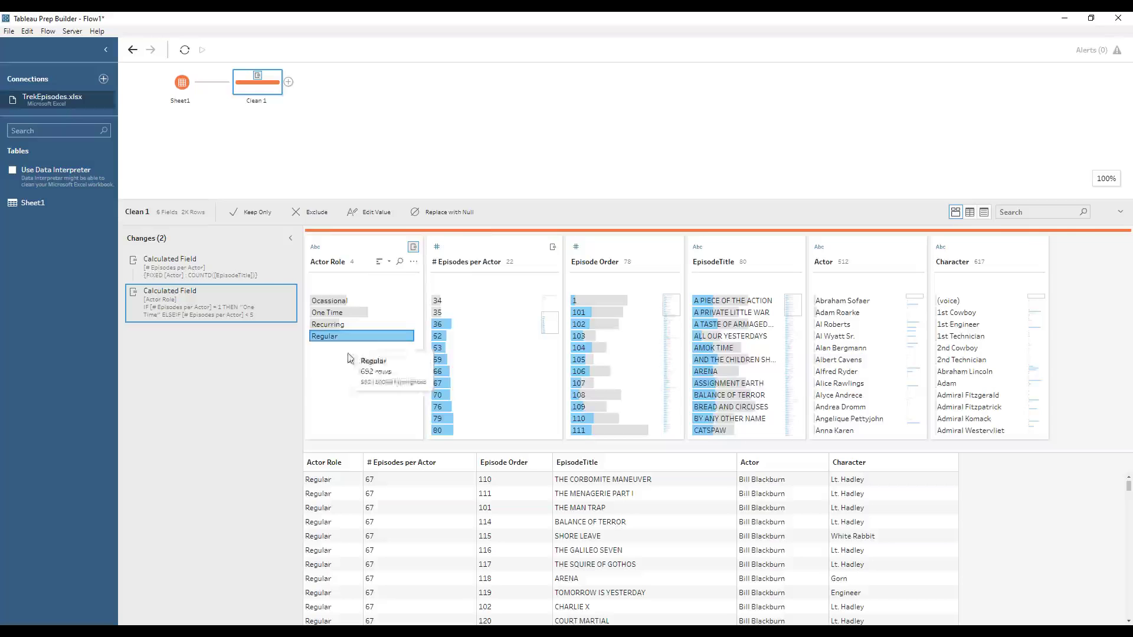
Examine the actors of the Regular rows and their characters, highlighting Lt. Hadley, White Rabbit and Gorn.
left_click(757, 510)
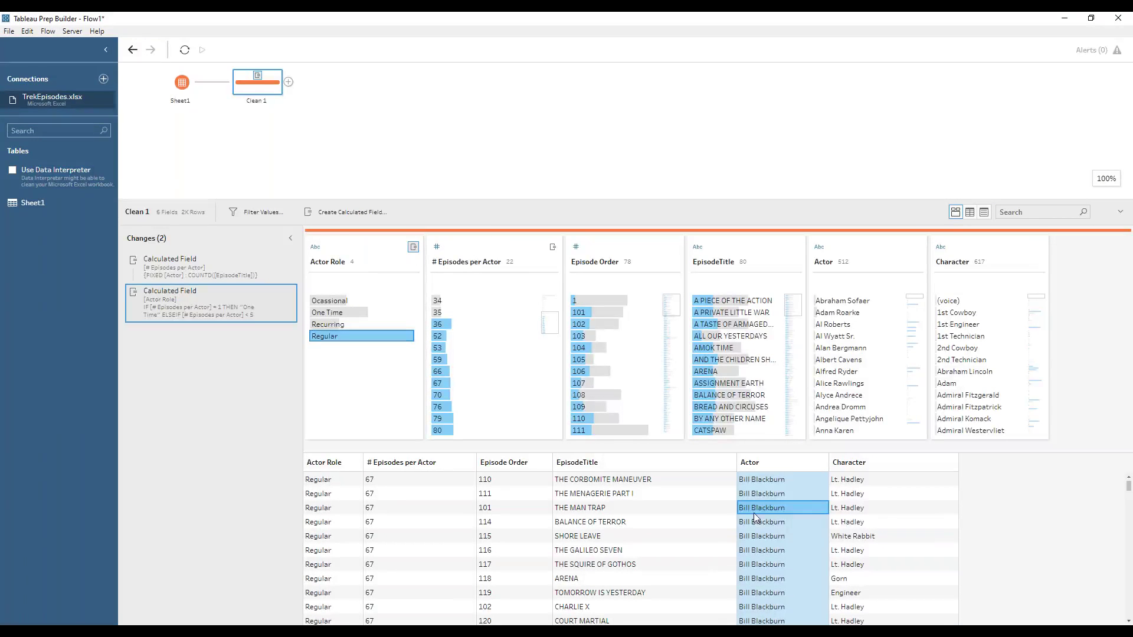
left_click(881, 506)
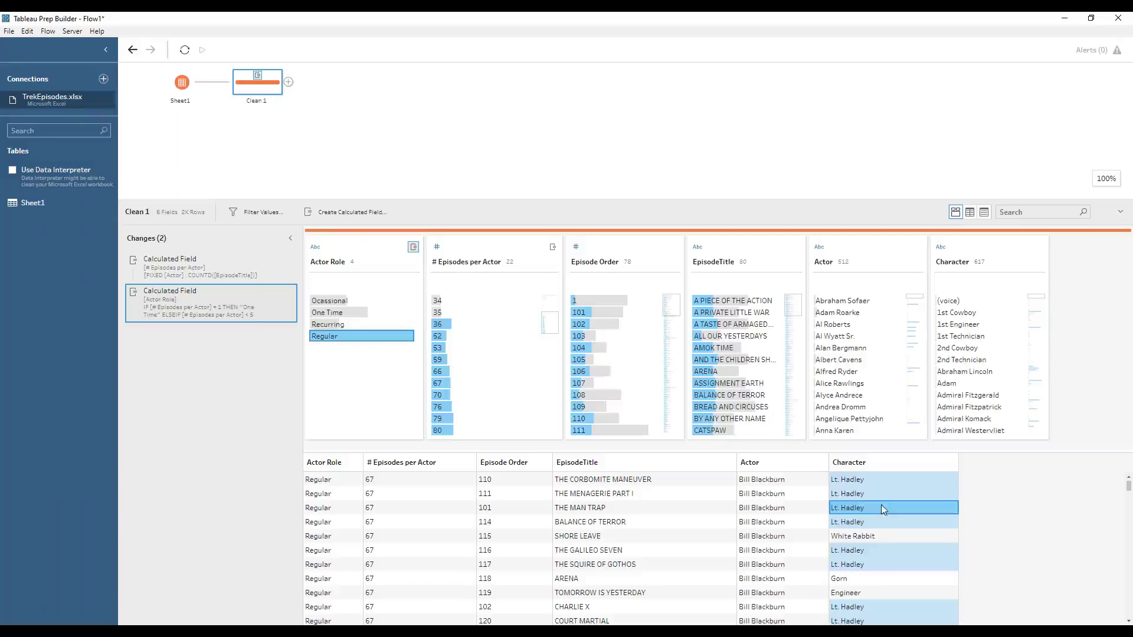
left_click(879, 535)
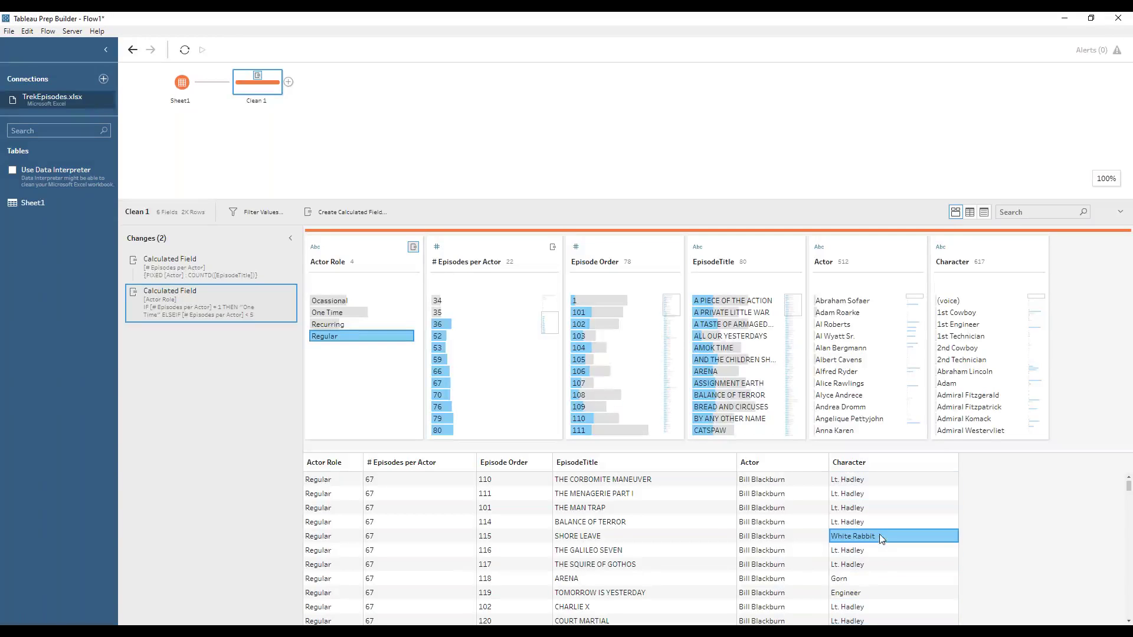
left_click(857, 581)
scroll(739, 575, "down", 15)
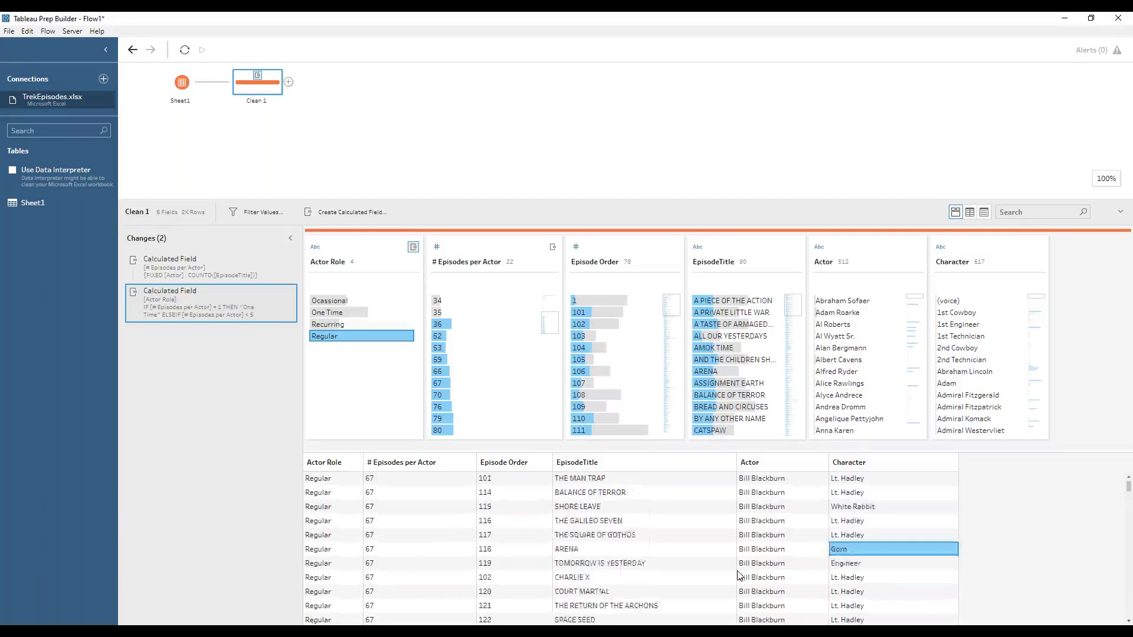
scroll(739, 576, "down", 5)
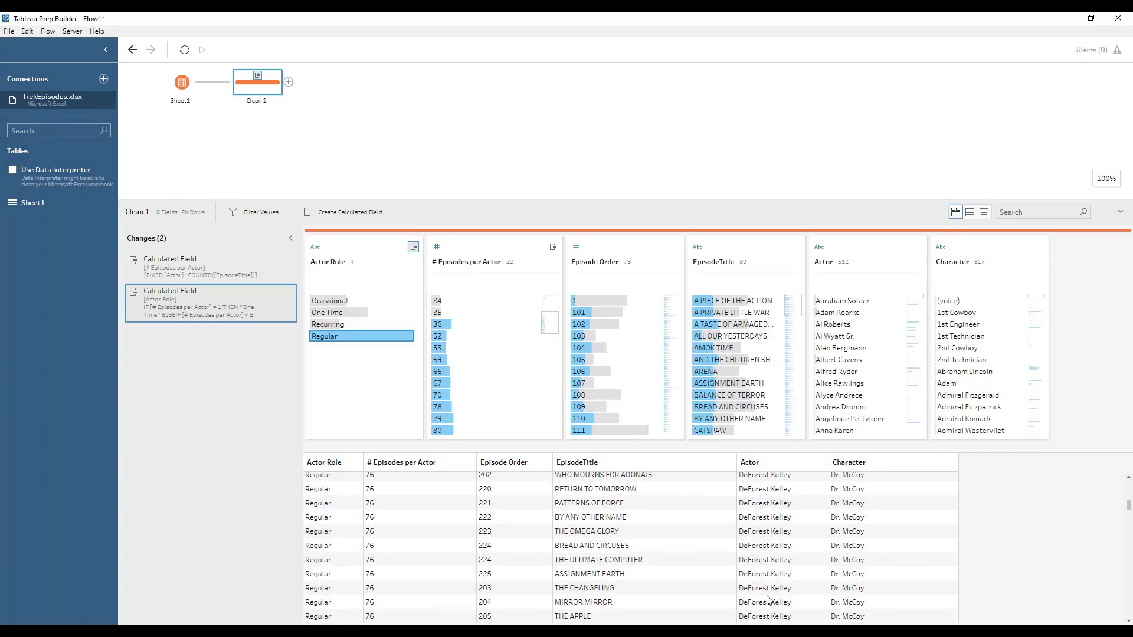
left_click(760, 535)
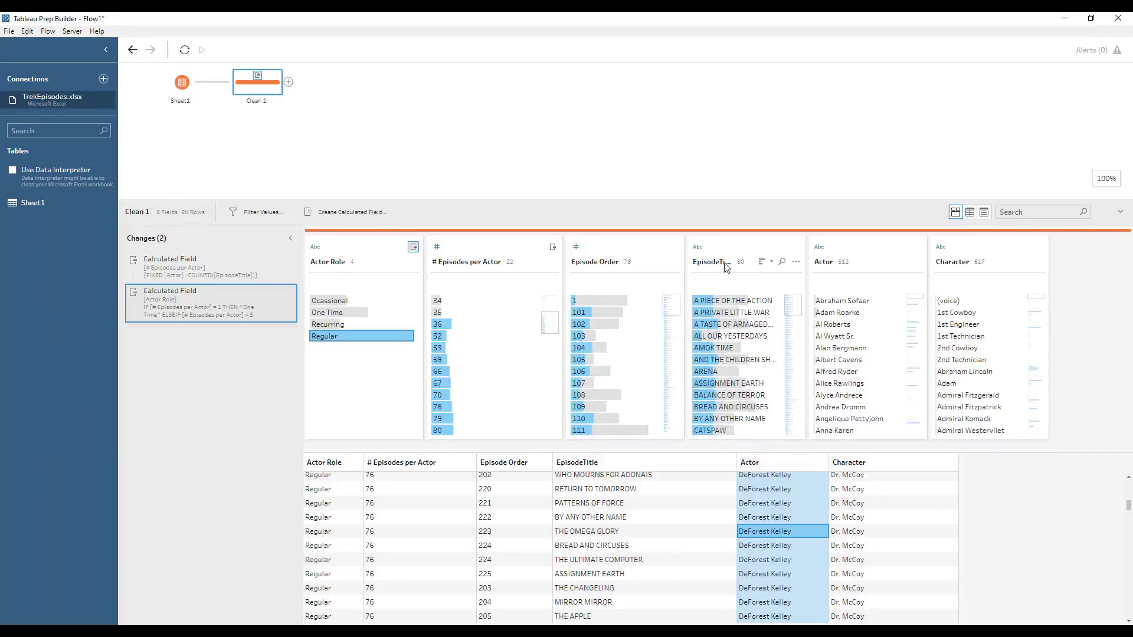
Move the EpisodeTitle field ahead of Actor Role and widen it until its full titles fit.
left_click(742, 249)
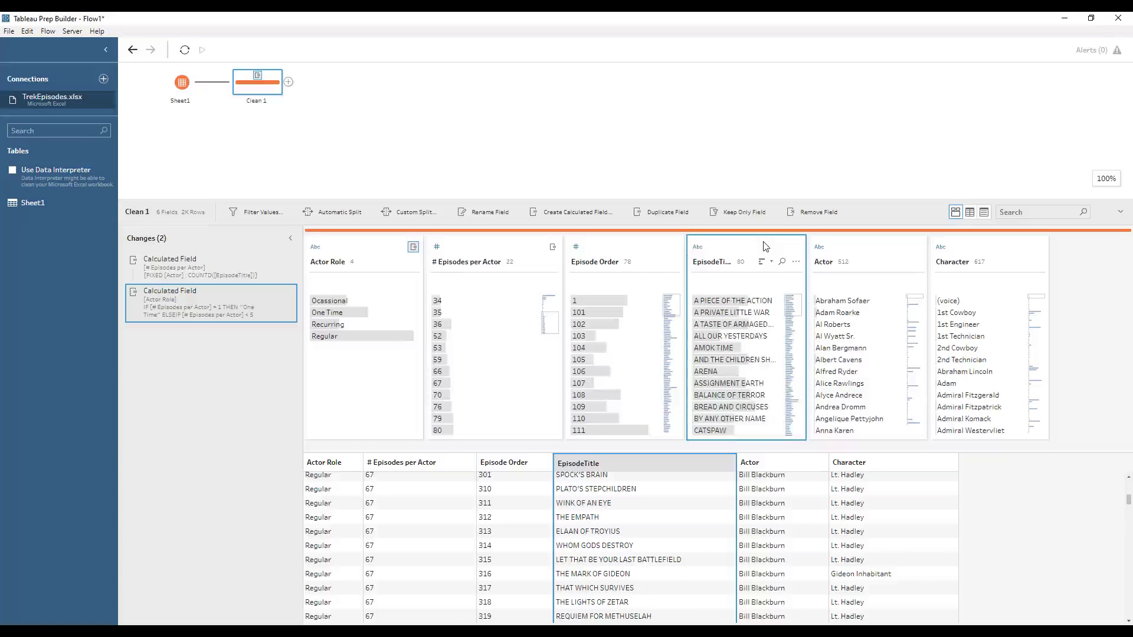
left_click_drag(739, 250, 306, 268)
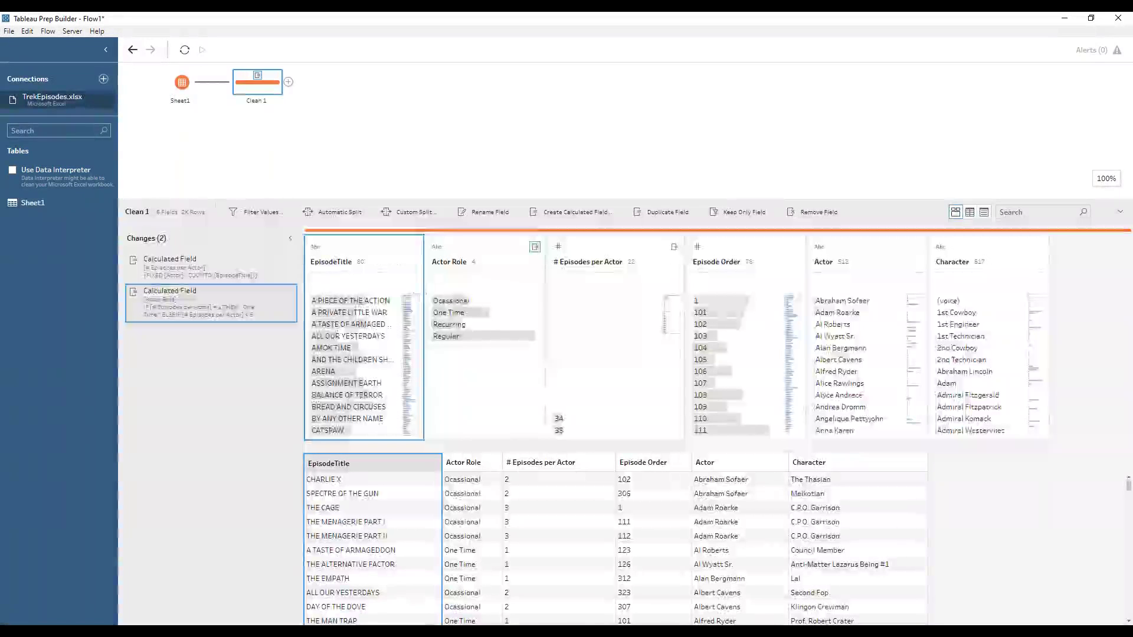
left_click_drag(423, 283, 542, 283)
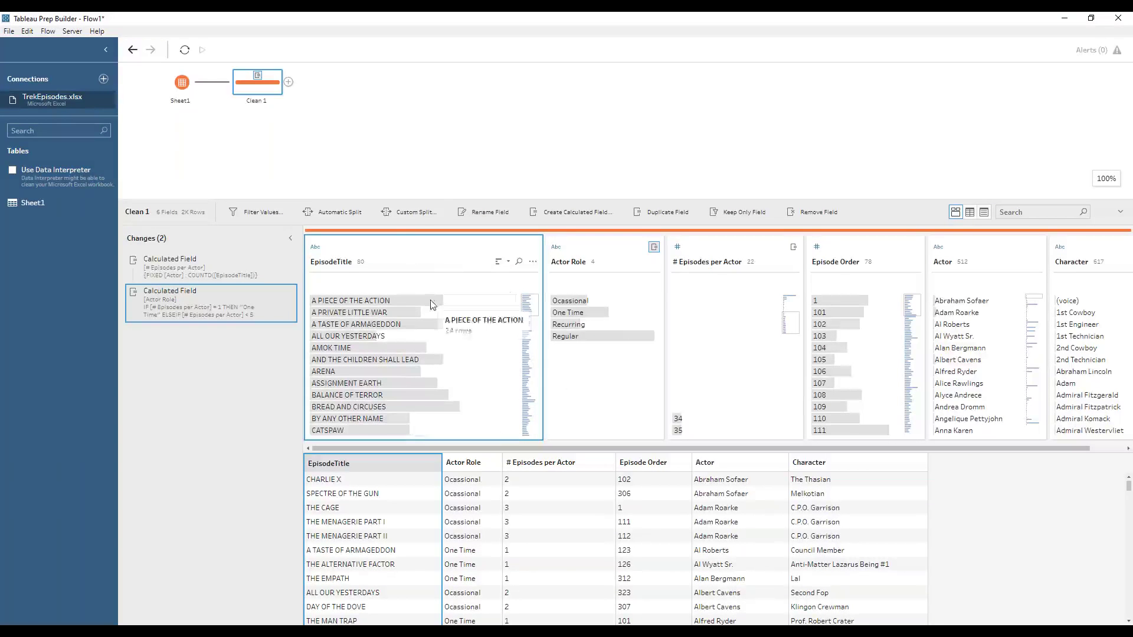
Add a script step after Clean 1 and connect it to the Tableau Python (TabPy) Server on localhost, port 9004.
left_click(288, 82)
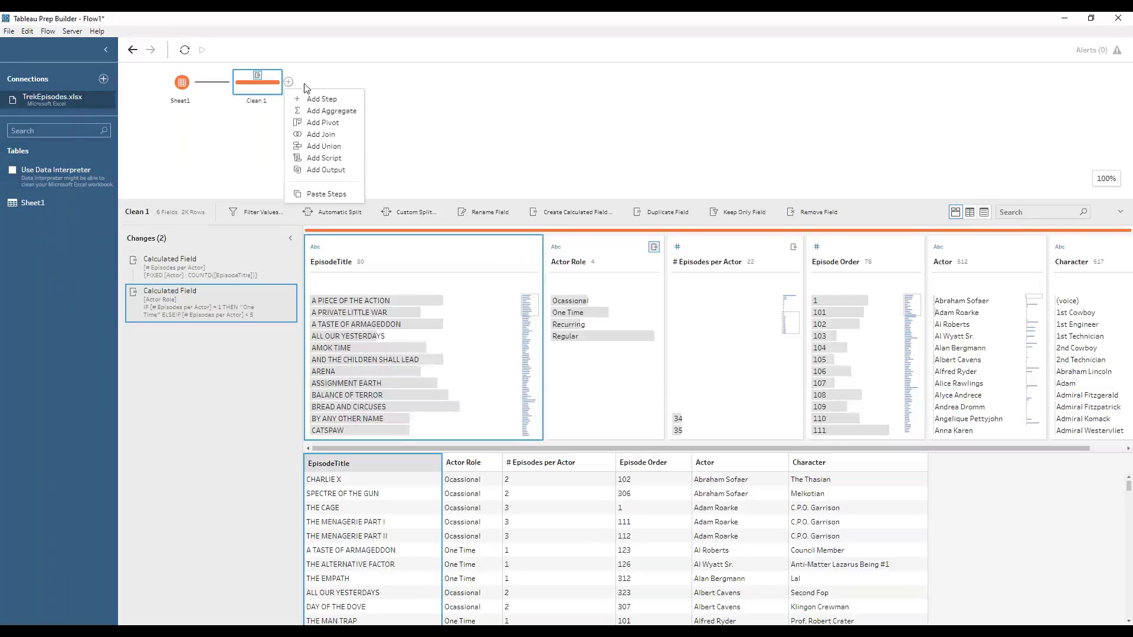
left_click(327, 158)
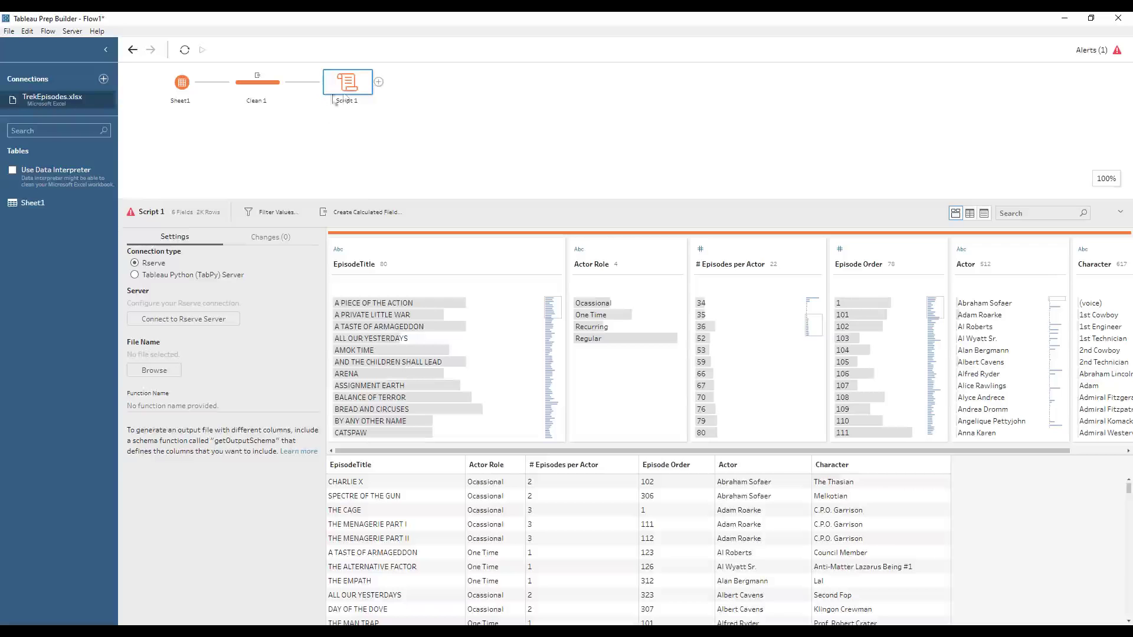
left_click(135, 276)
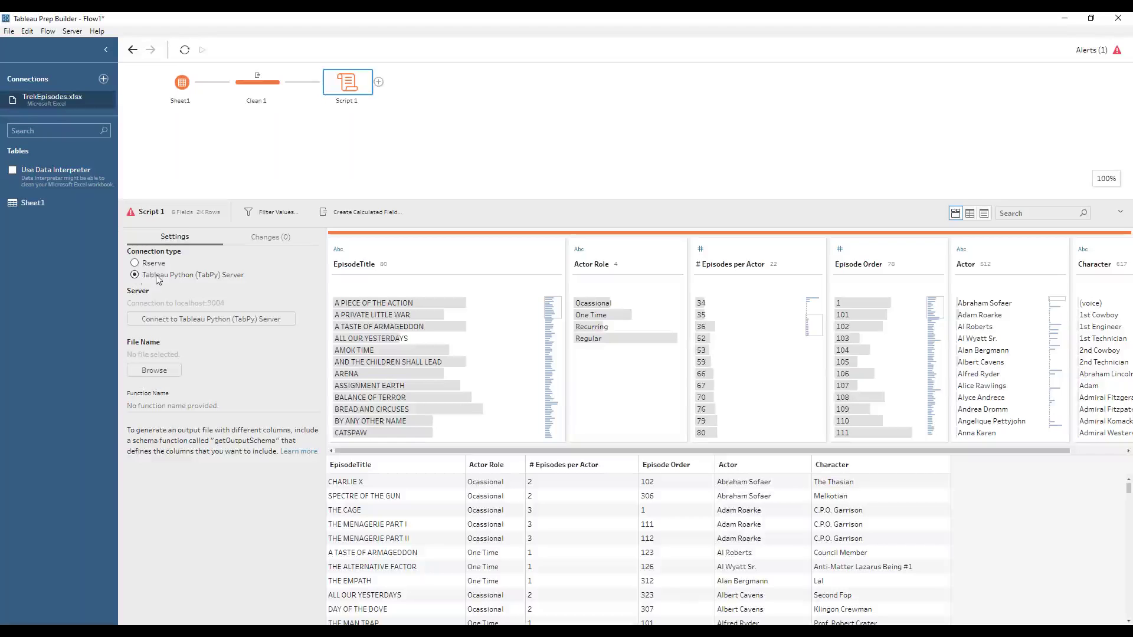
left_click(189, 319)
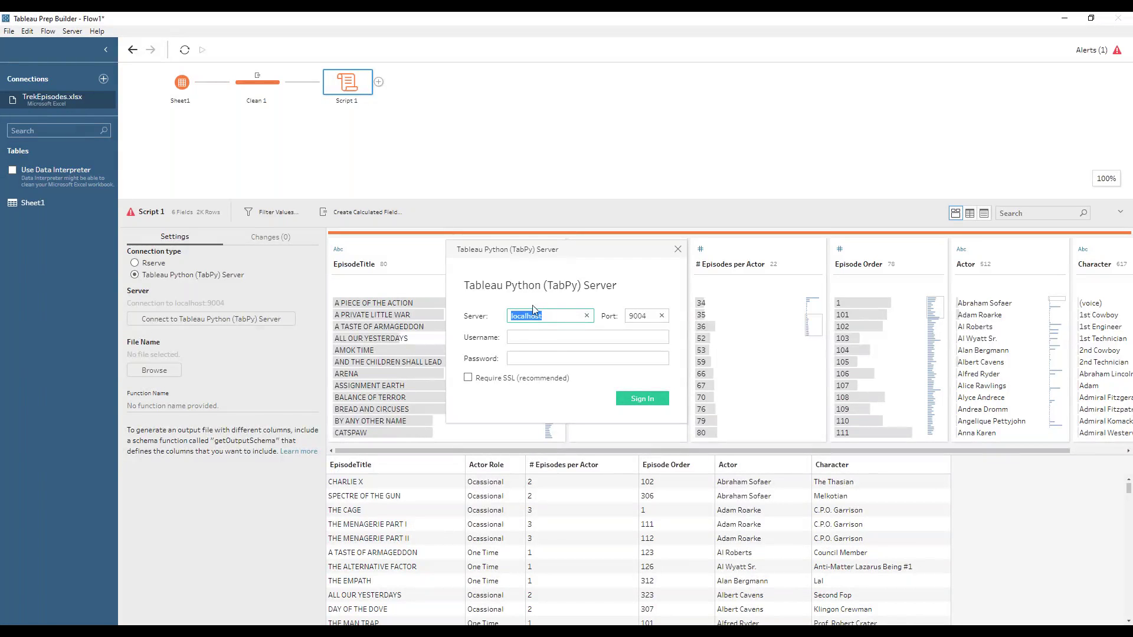
left_click(551, 316)
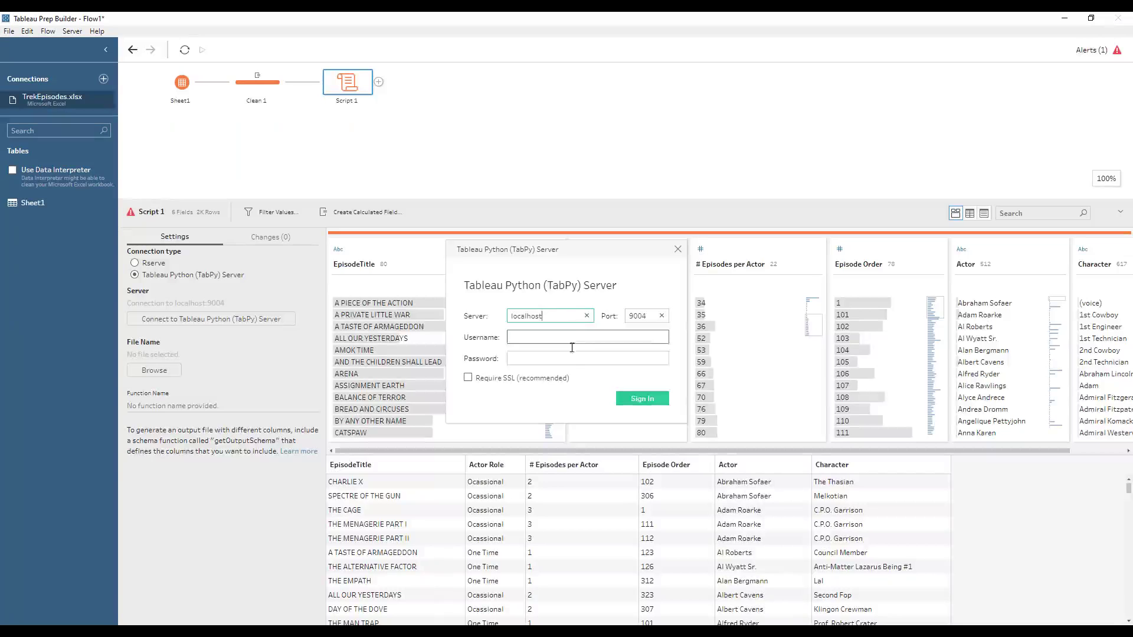
left_click(640, 399)
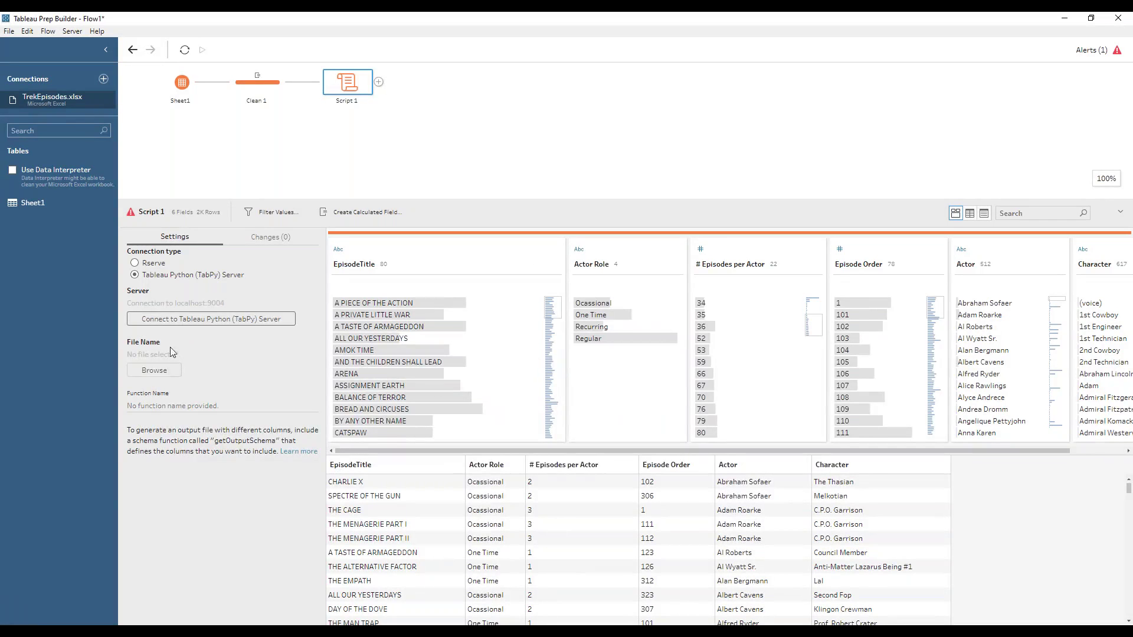
Open pythonscript.py in Notepad++ while browsing for the script file, and enlarge the editor window to fit the full code lines.
left_click(162, 372)
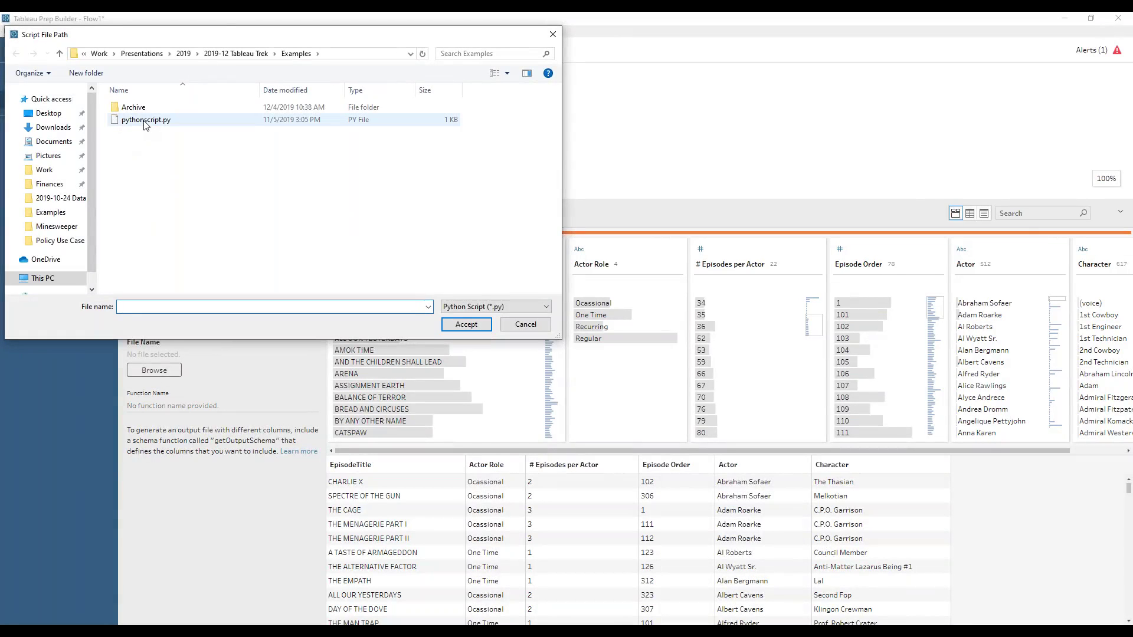
right_click(145, 122)
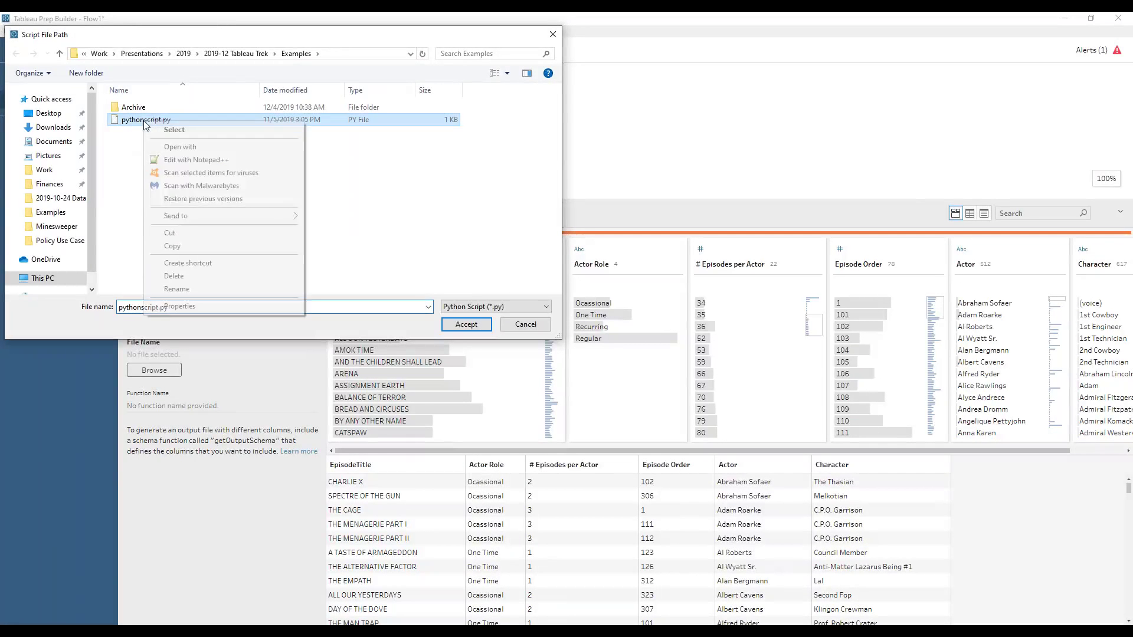
left_click(191, 160)
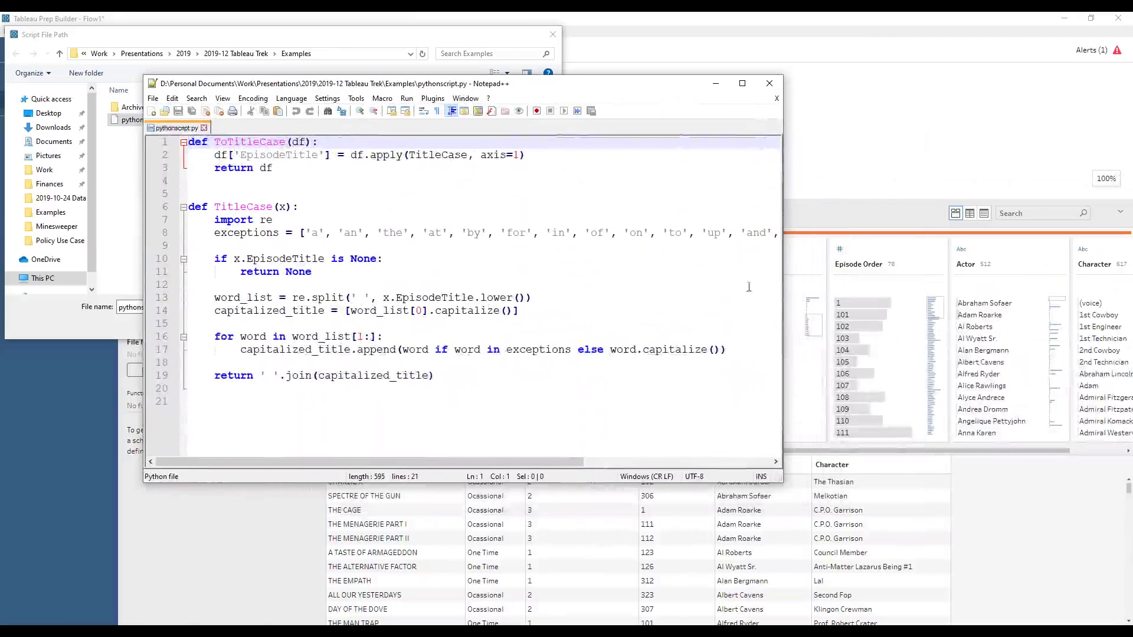
left_click_drag(783, 482, 1036, 496)
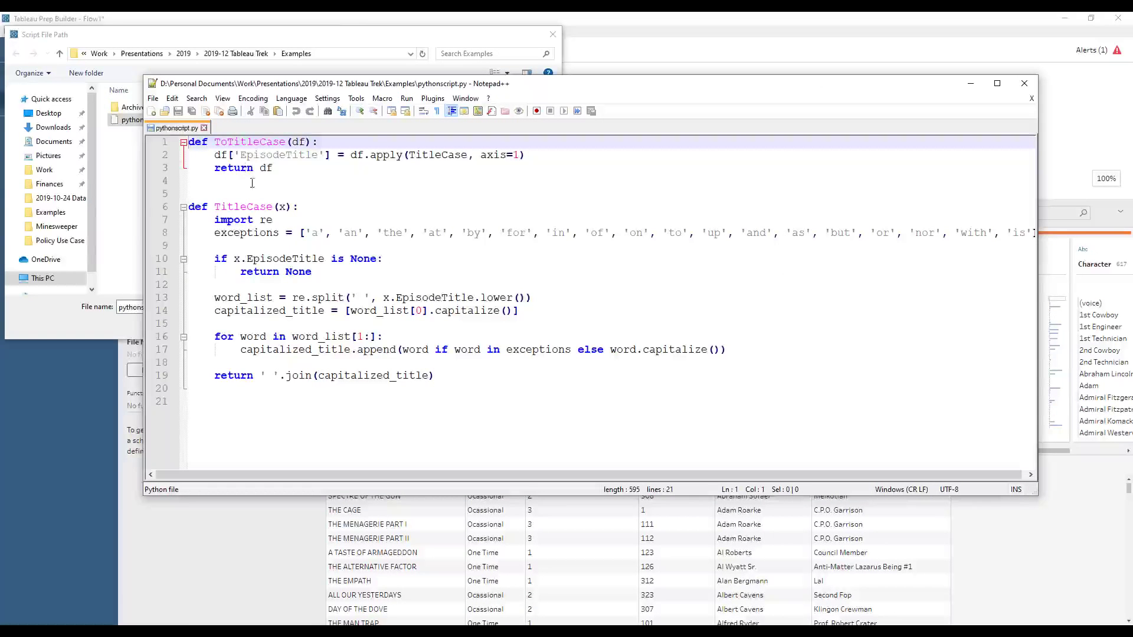
Copy the function name ToTitleCase from the script, highlight its EpisodeTitle references, and close Notepad++.
double_click(242, 142)
key("ctrl+c")
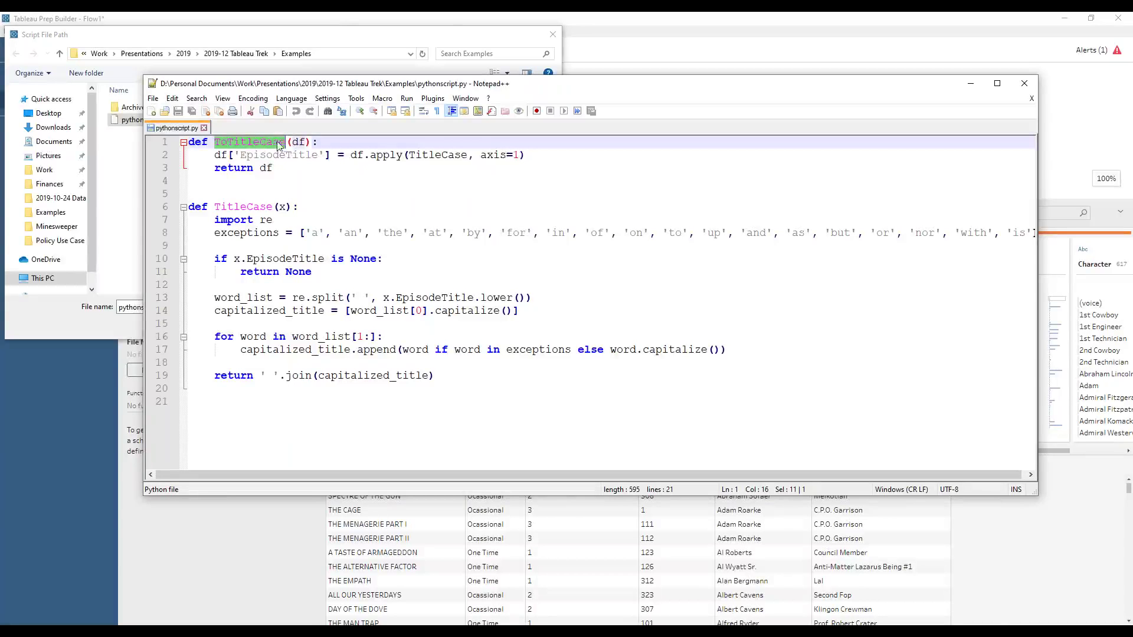
left_click(299, 141)
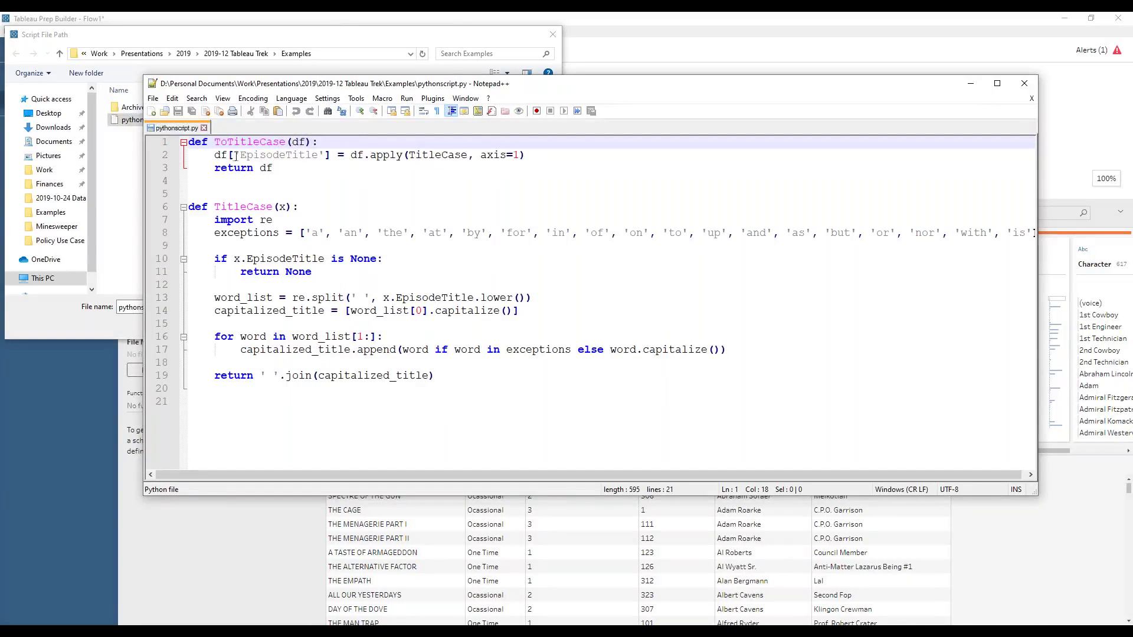
left_click_drag(239, 155, 319, 155)
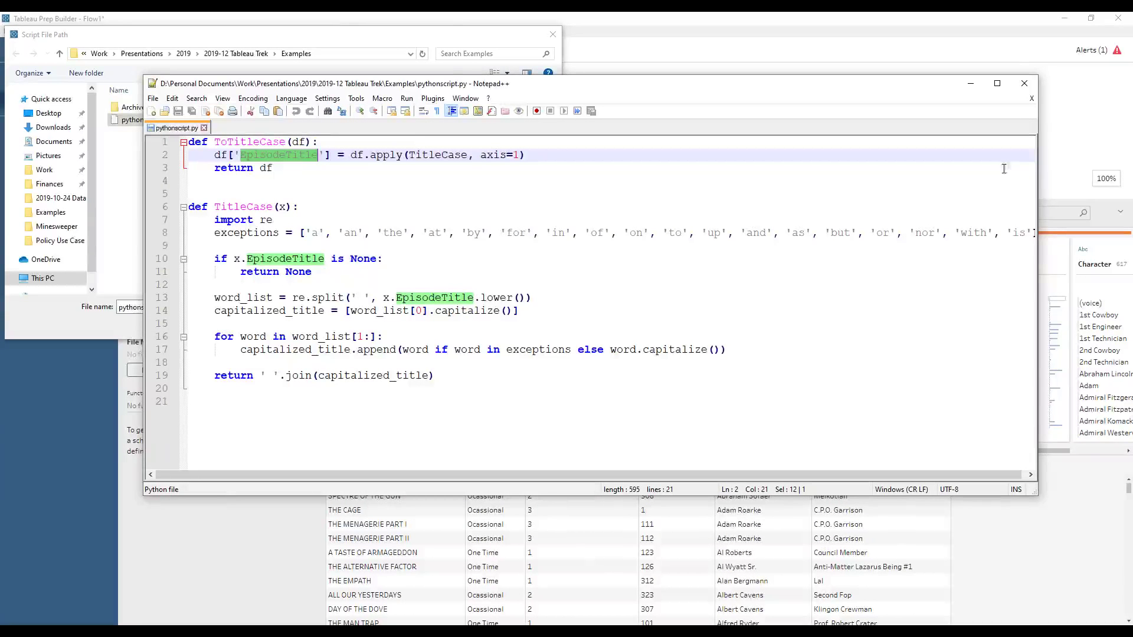
left_click(1024, 83)
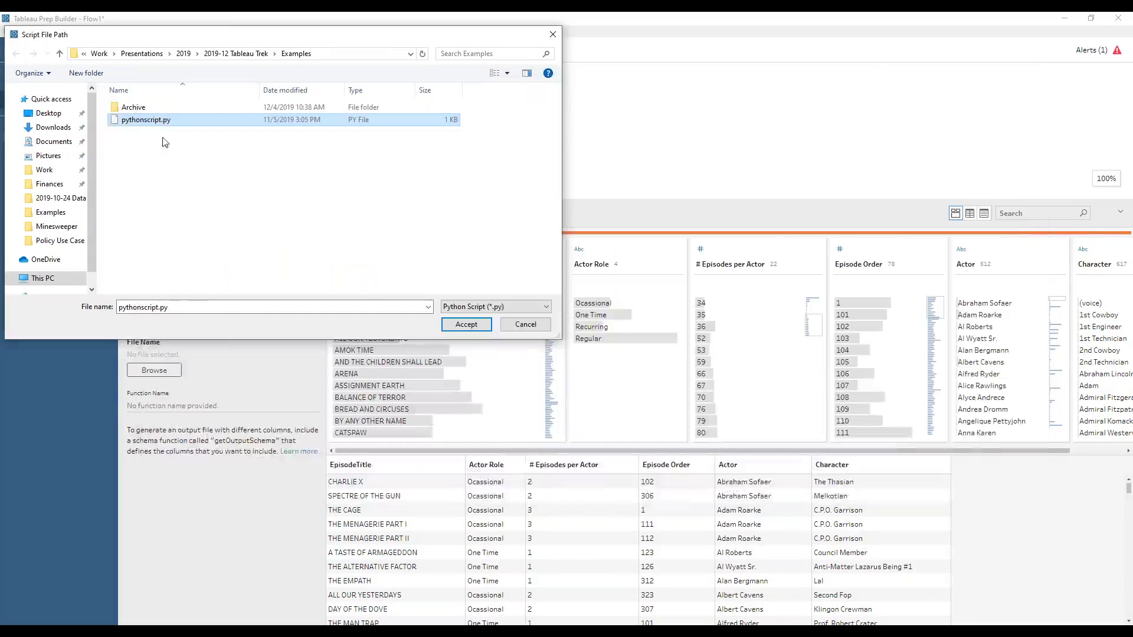
Load pythonscript.py into the script step and set its function name to ToTitleCase.
double_click(166, 125)
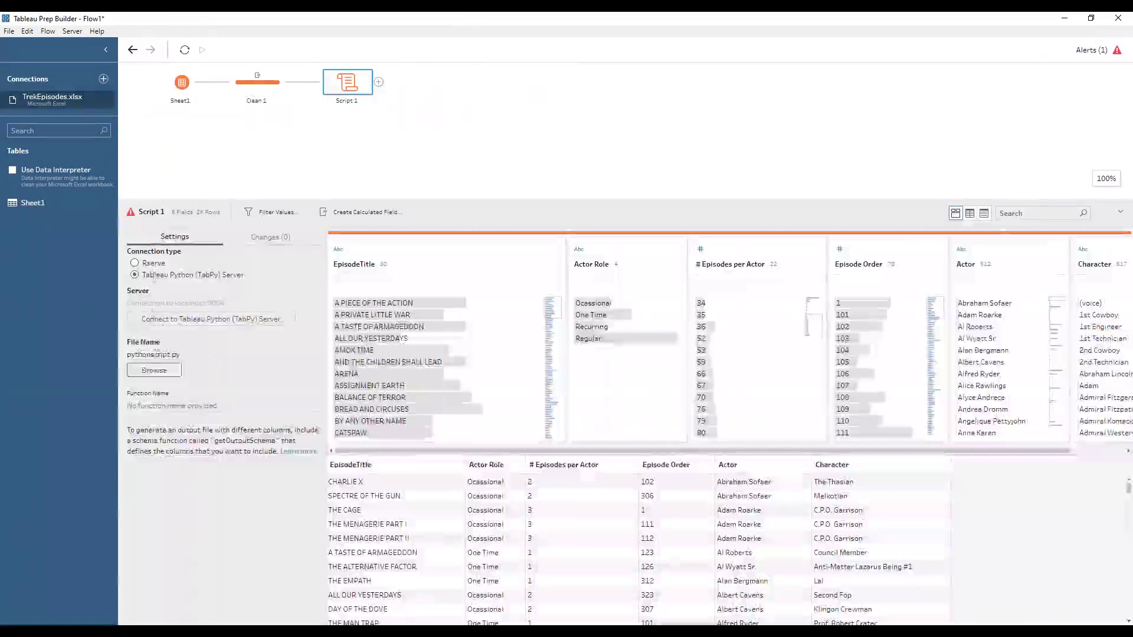
left_click(151, 407)
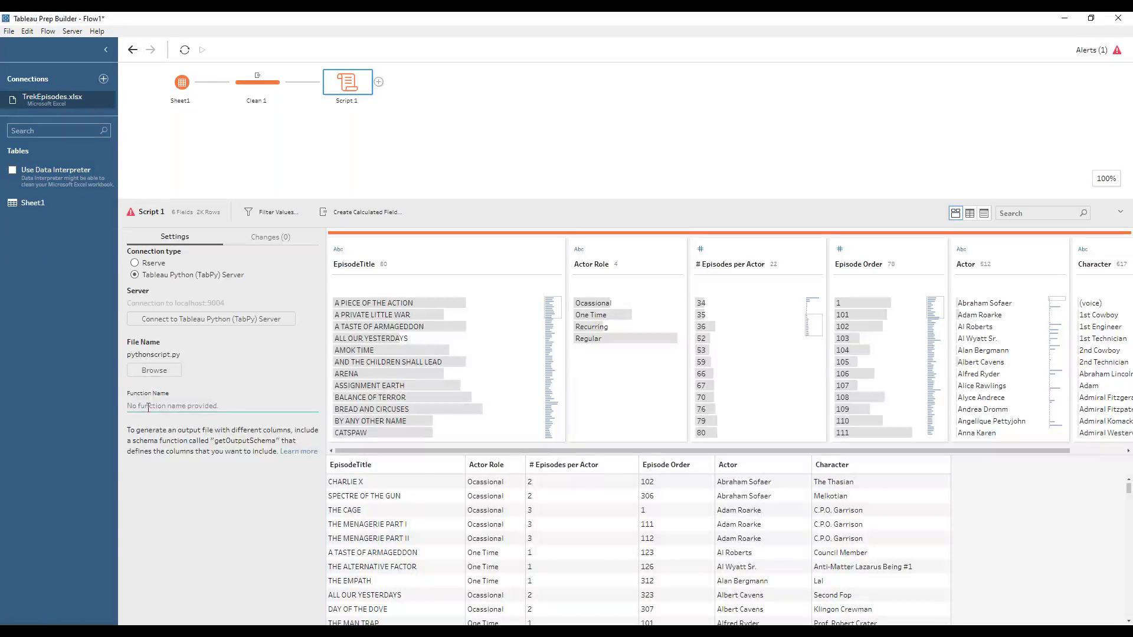
key("ctrl+v")
key("Return")
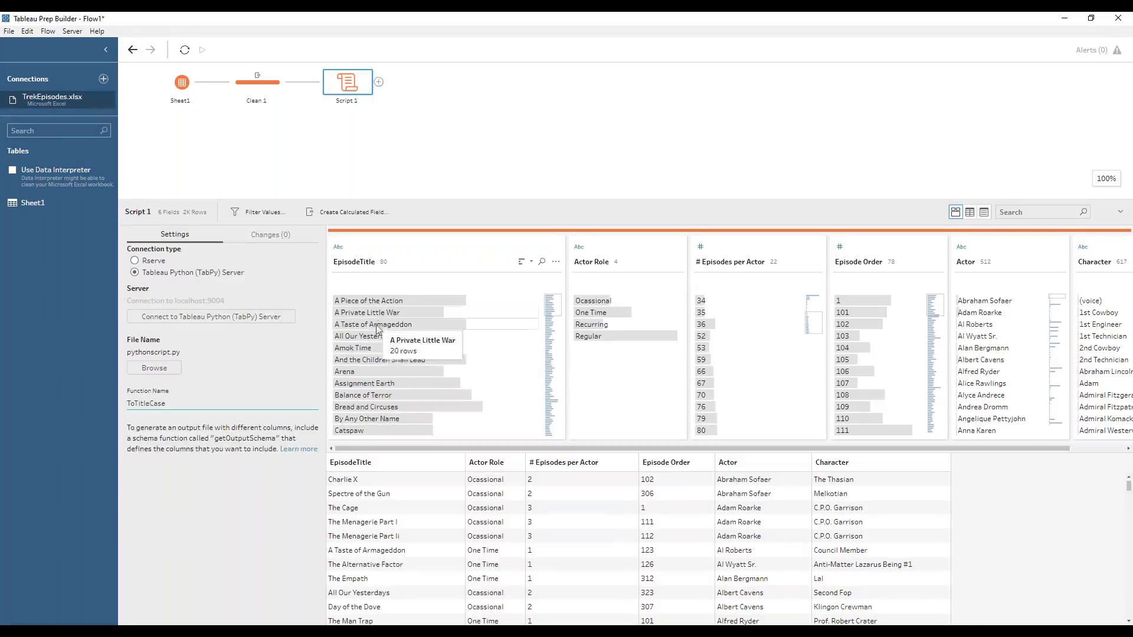
Examine the converted EpisodeTitle values down the list and highlight the Space Seed rows.
scroll(382, 376, "down", 2)
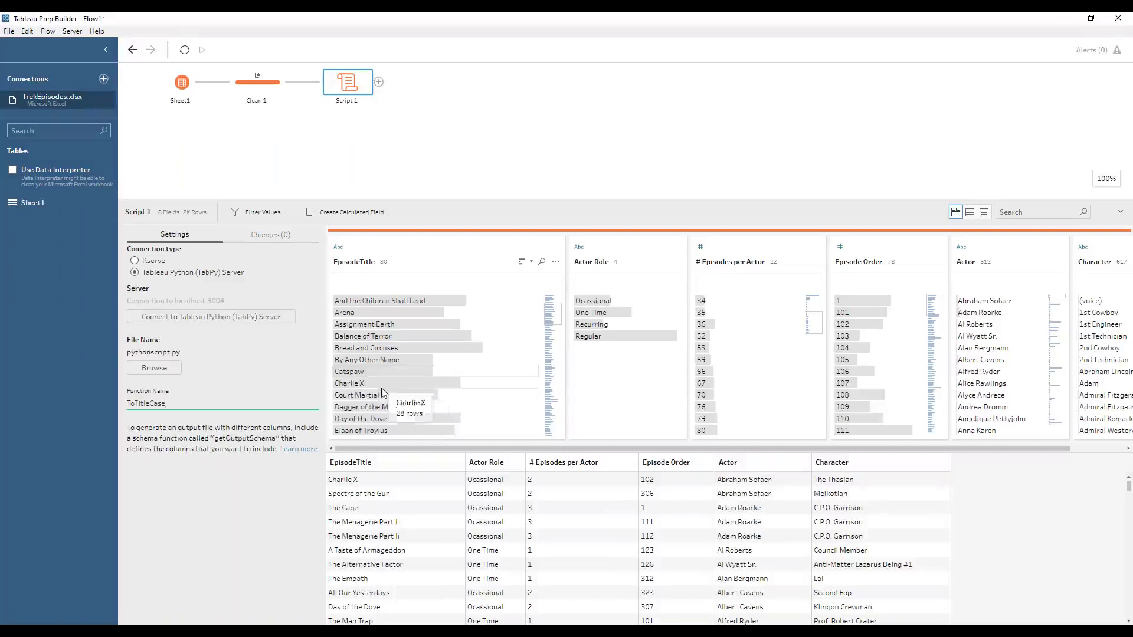
scroll(402, 406, "down", 2)
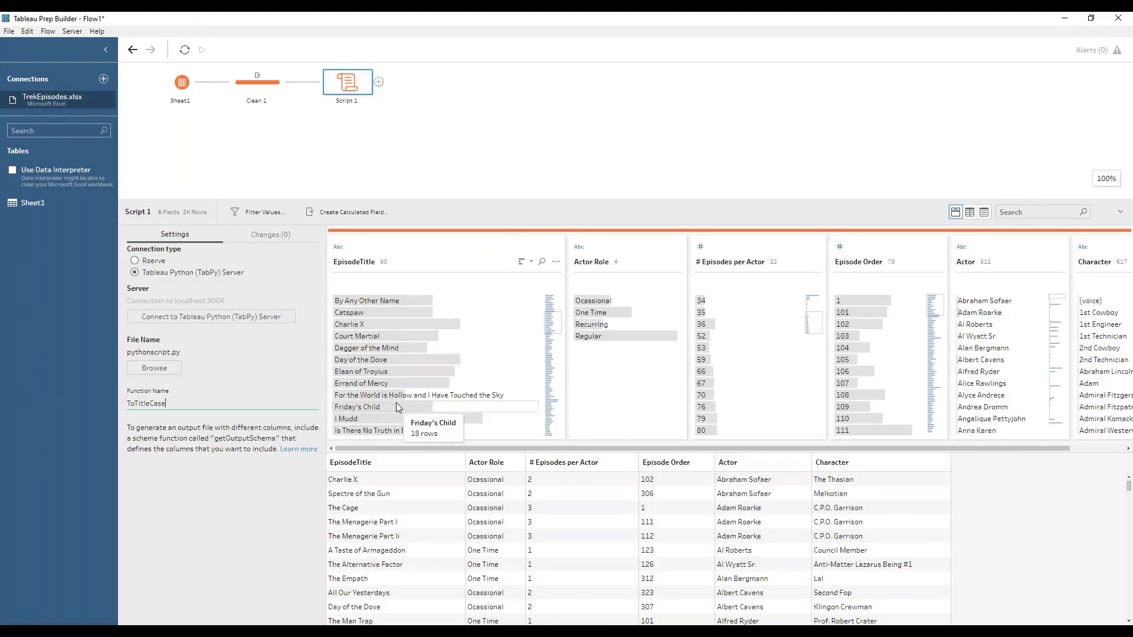
scroll(396, 405, "down", 2)
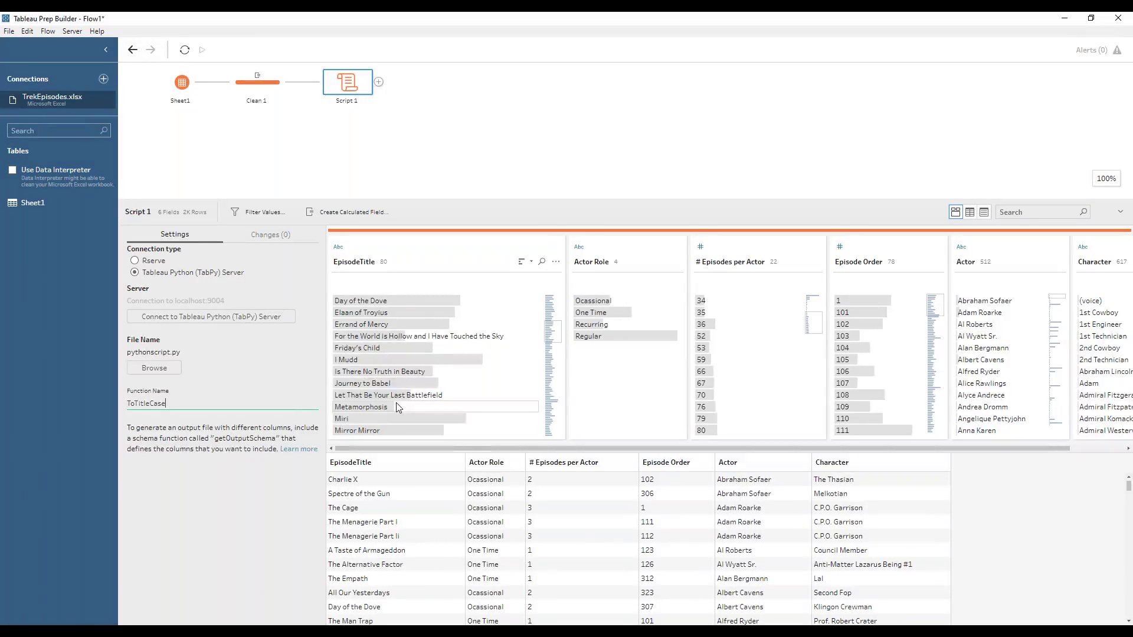
scroll(397, 407, "down", 2)
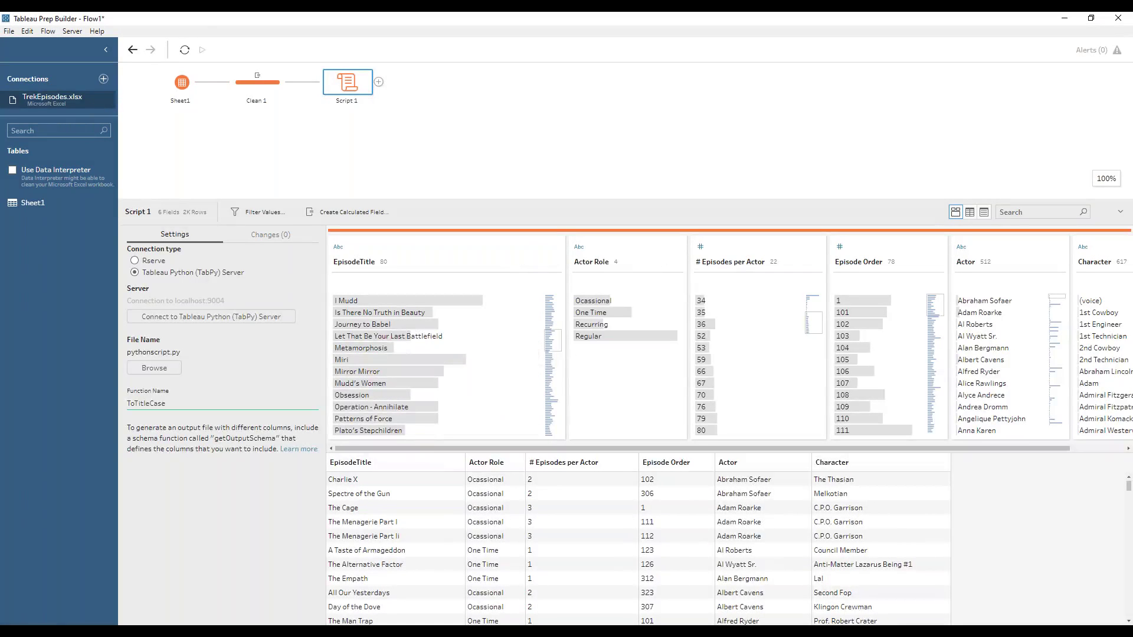
scroll(459, 415, "down", 2)
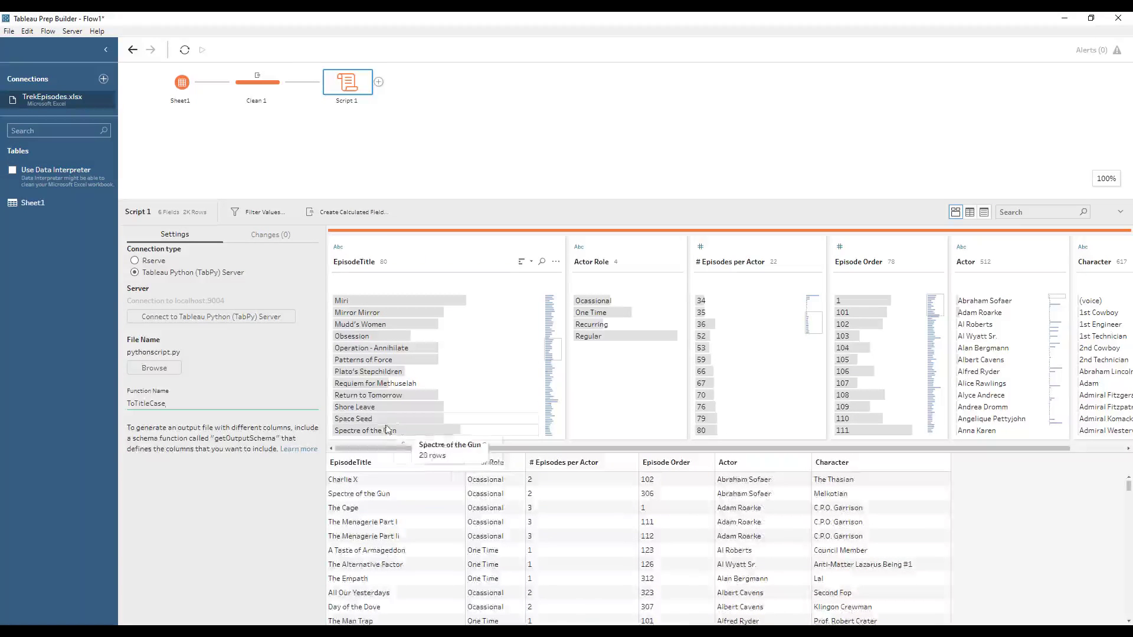
left_click(413, 418)
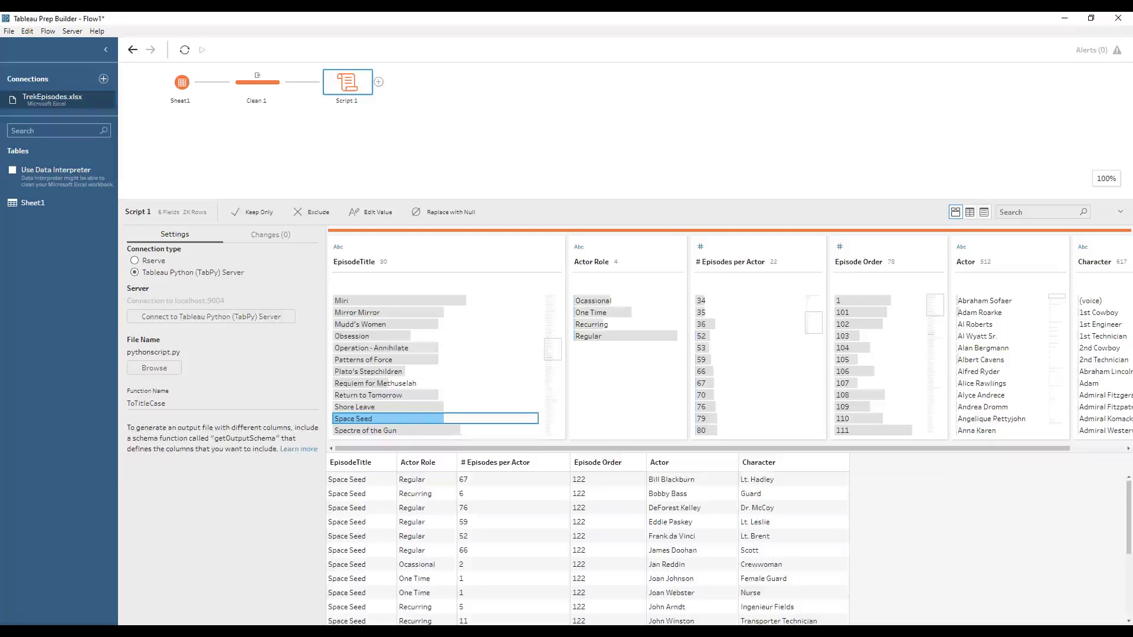
Close the flow without saving the changes.
left_click(1115, 24)
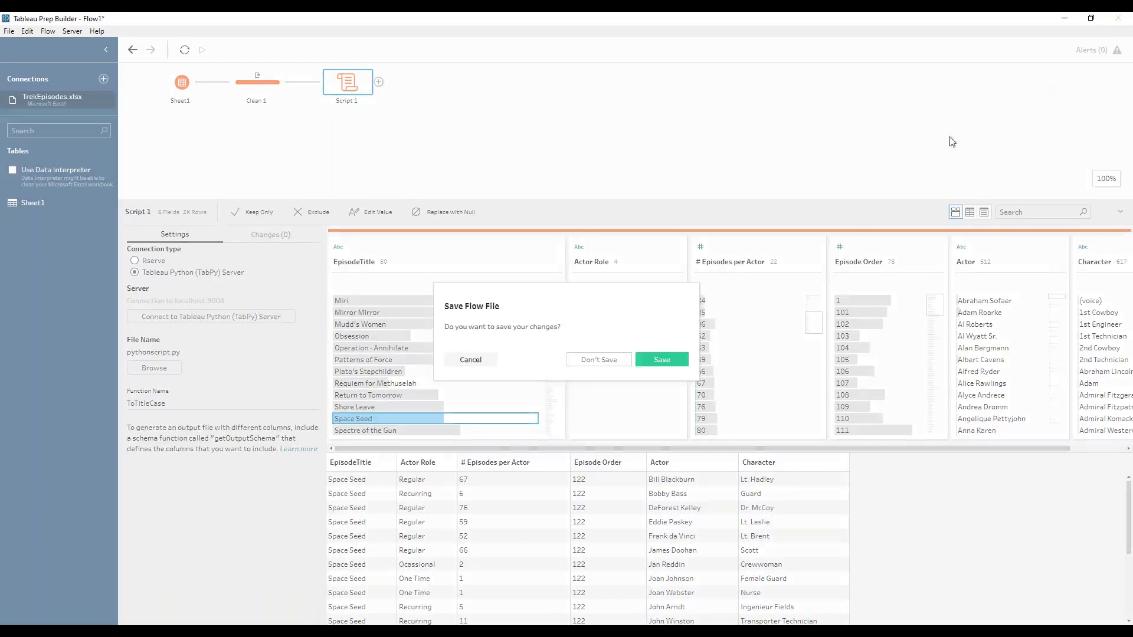
left_click(591, 361)
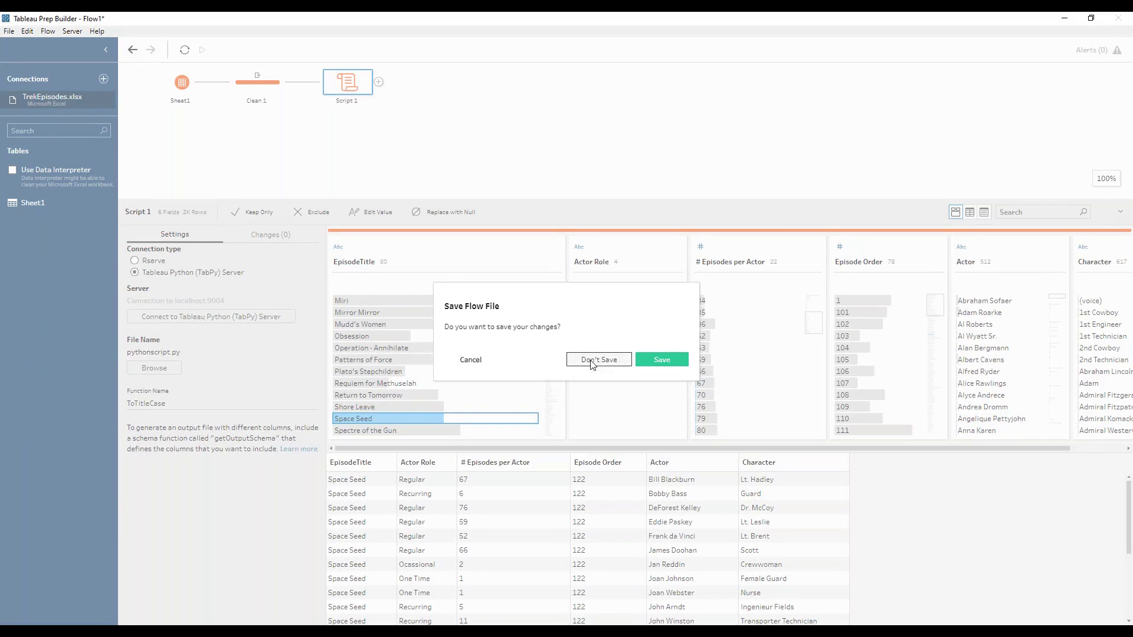